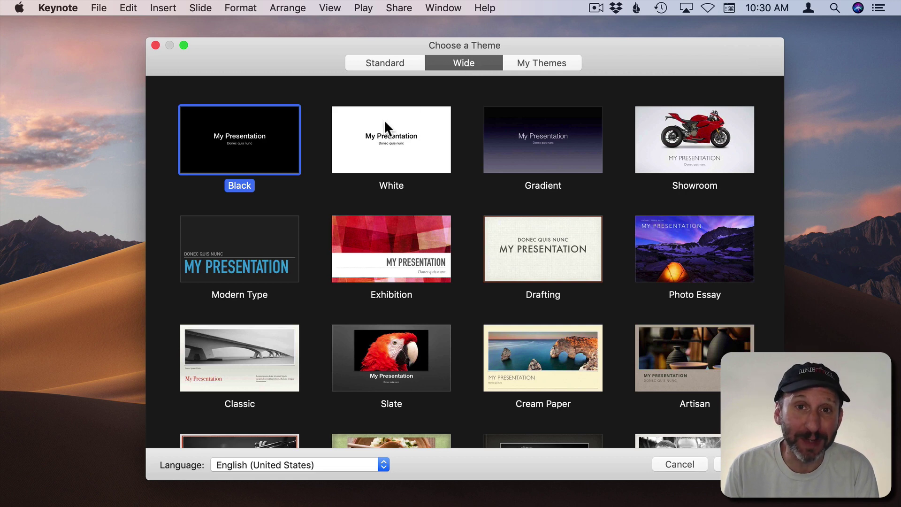
# Start a Black-theme presentation and delete its title and body placeholders
pyautogui.doubleClick(254, 141)
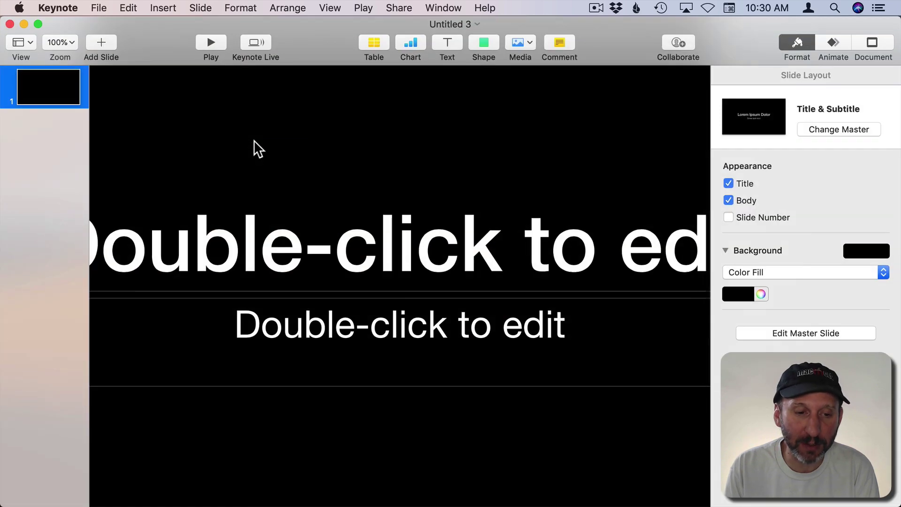
pyautogui.click(366, 267)
pyautogui.press('Delete')
pyautogui.click(355, 290)
pyautogui.press('Delete')
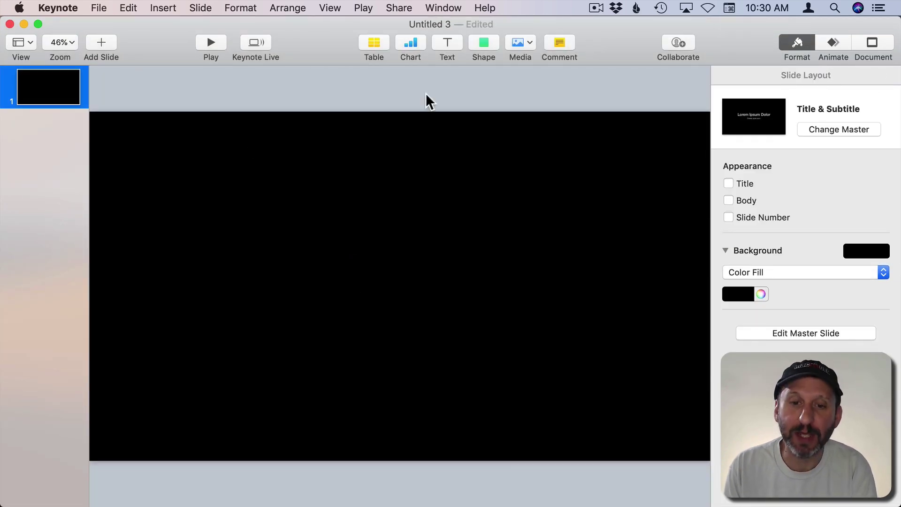
# Add a text box reading 'Some Text' and enlarge it to 300 pt
pyautogui.click(448, 44)
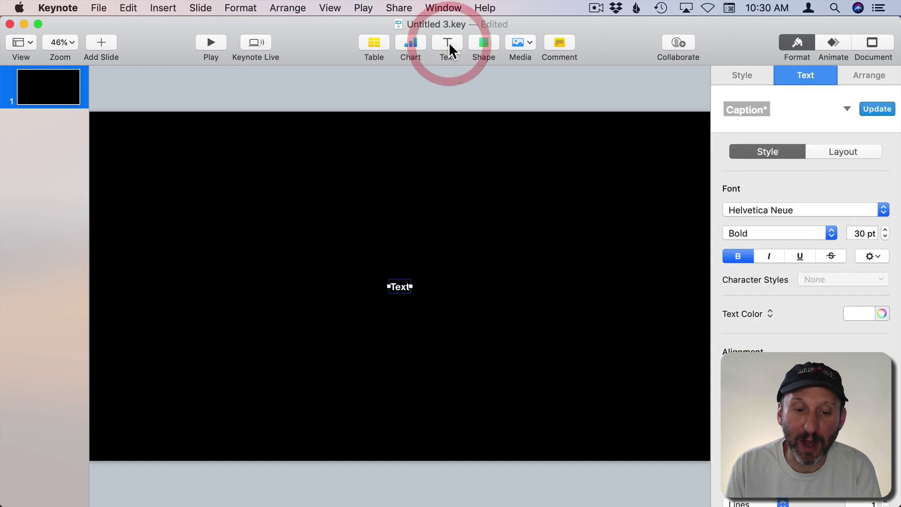
pyautogui.doubleClick(397, 293)
pyautogui.write('Some Text')
pyautogui.press('super+a')
pyautogui.click(859, 235)
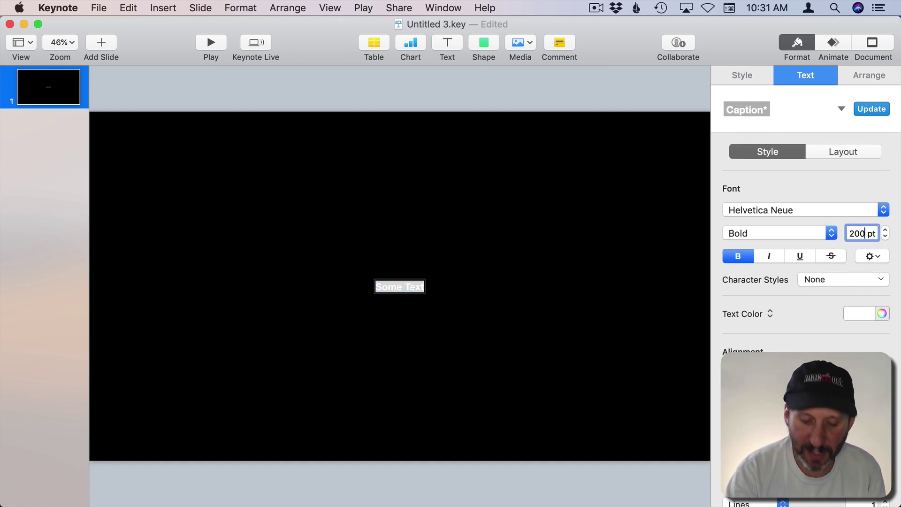
pyautogui.press('Return')
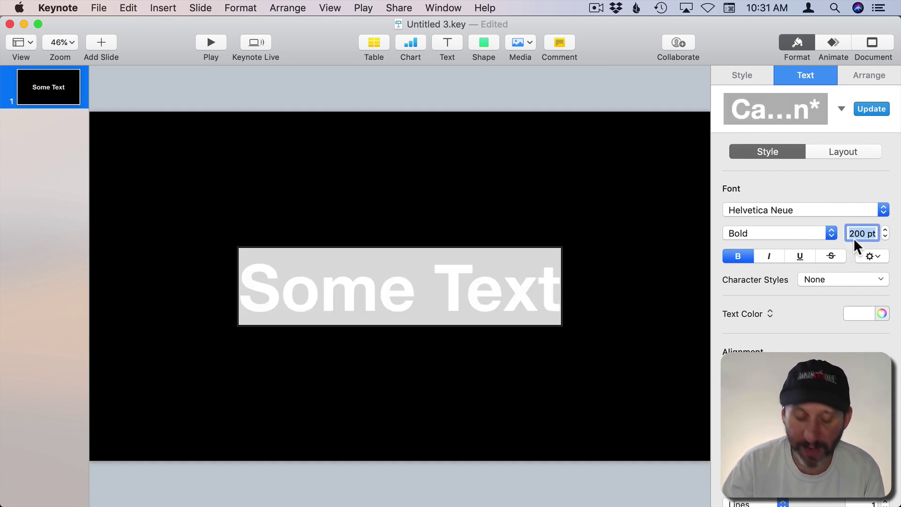
pyautogui.write('300')
pyautogui.write('pt')
pyautogui.press('Return')
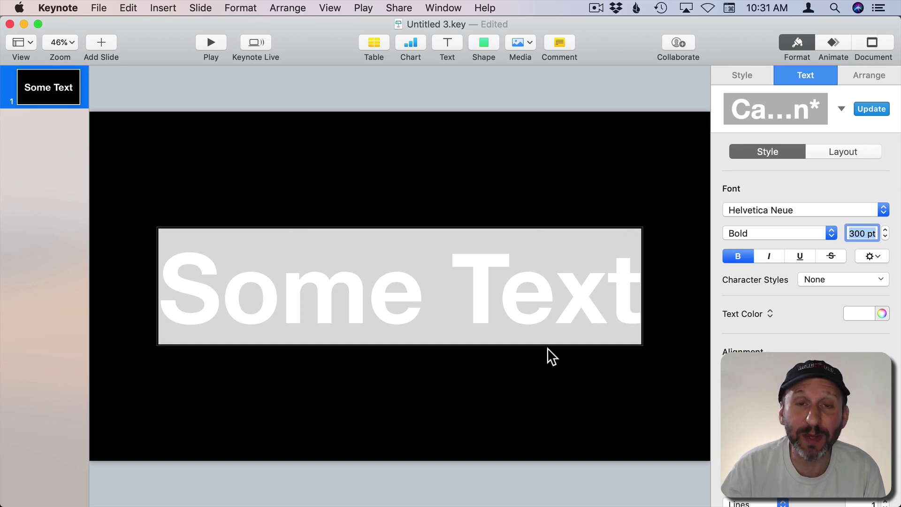
# Change the text to the Bauhaus 93 font in orange
pyautogui.click(774, 209)
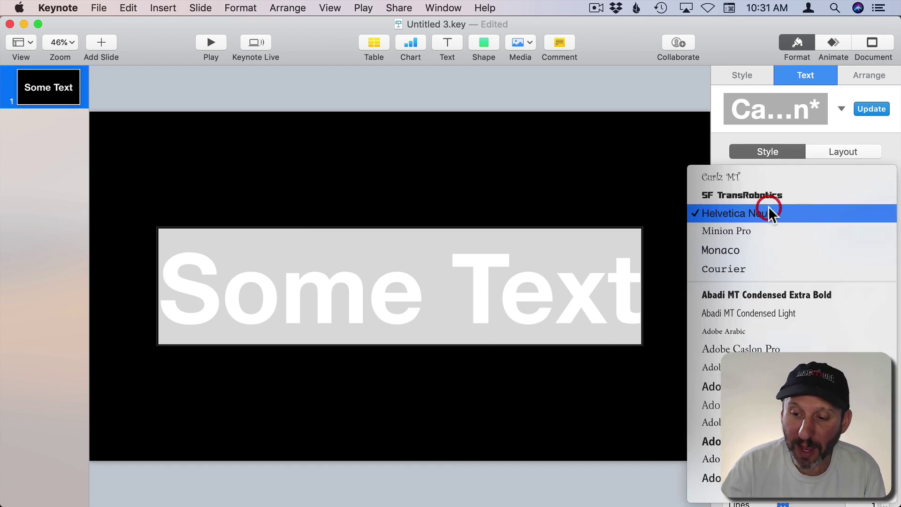
pyautogui.scroll(-15, 775, 423)
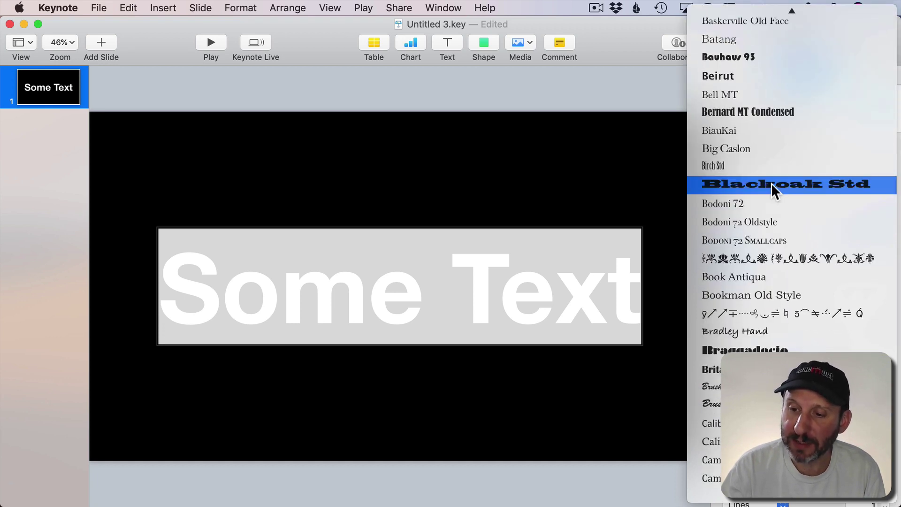
pyautogui.click(748, 56)
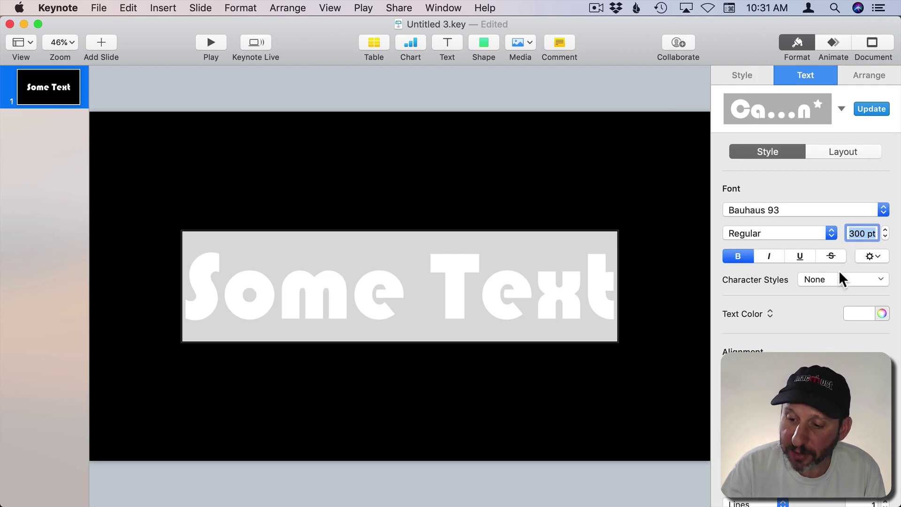
pyautogui.click(864, 313)
pyautogui.click(841, 338)
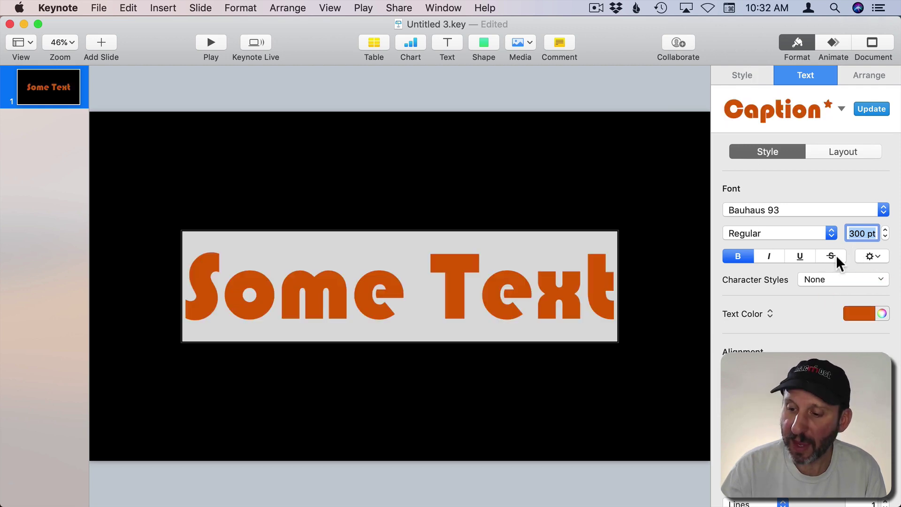
# Give the text a blue outline via Advanced Options, then deselect it
pyautogui.click(877, 255)
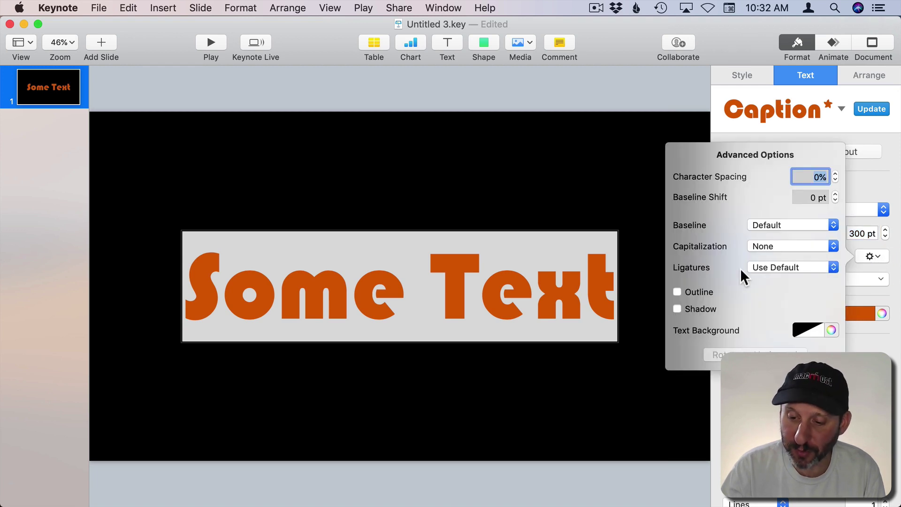
pyautogui.click(704, 293)
pyautogui.click(504, 233)
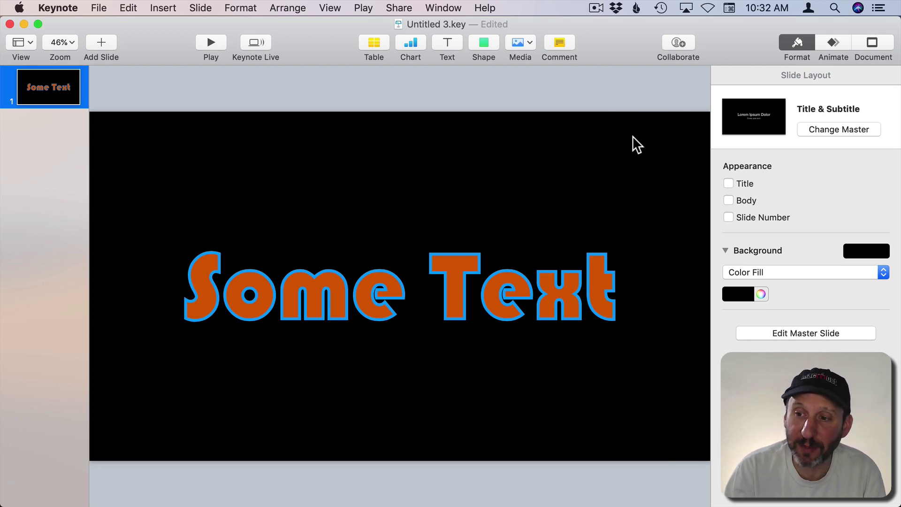
# Change the slide background from Color Fill to No Fill
pyautogui.click(771, 271)
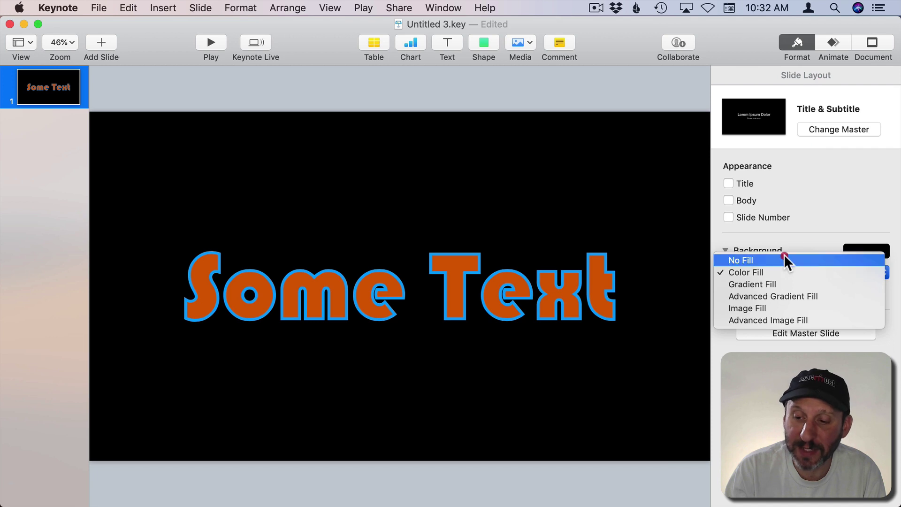
pyautogui.click(780, 258)
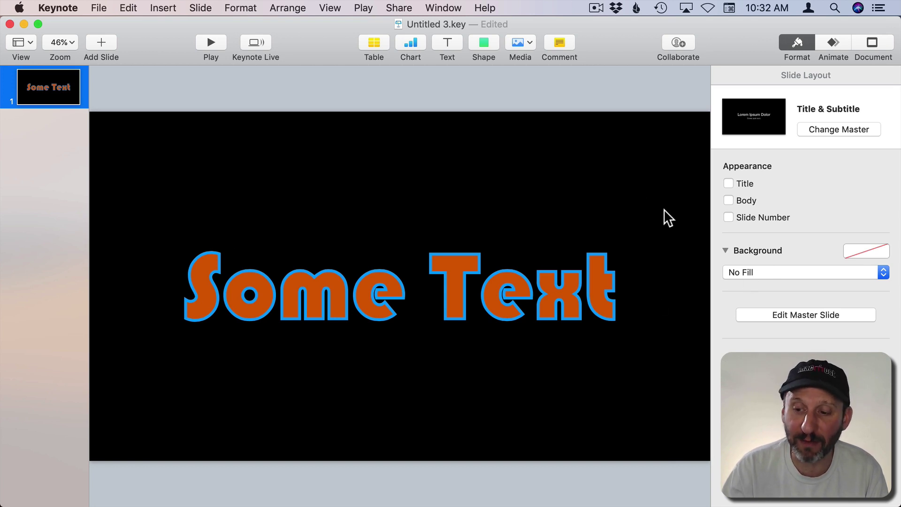
# Duplicate slide 1 and change the copy's text to 'More Text'
pyautogui.click(322, 188)
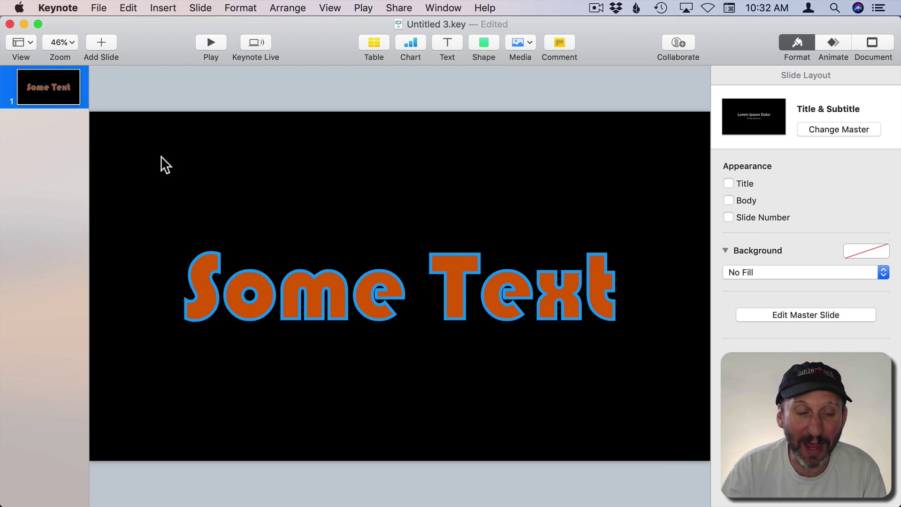
pyautogui.rightClick(47, 86)
pyautogui.click(77, 221)
pyautogui.click(236, 310)
pyautogui.tripleClick(236, 310)
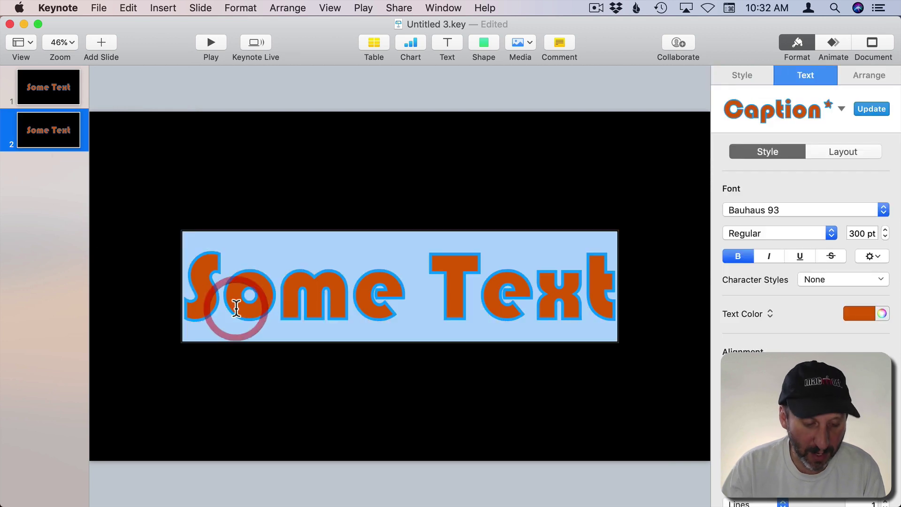
pyautogui.write('More')
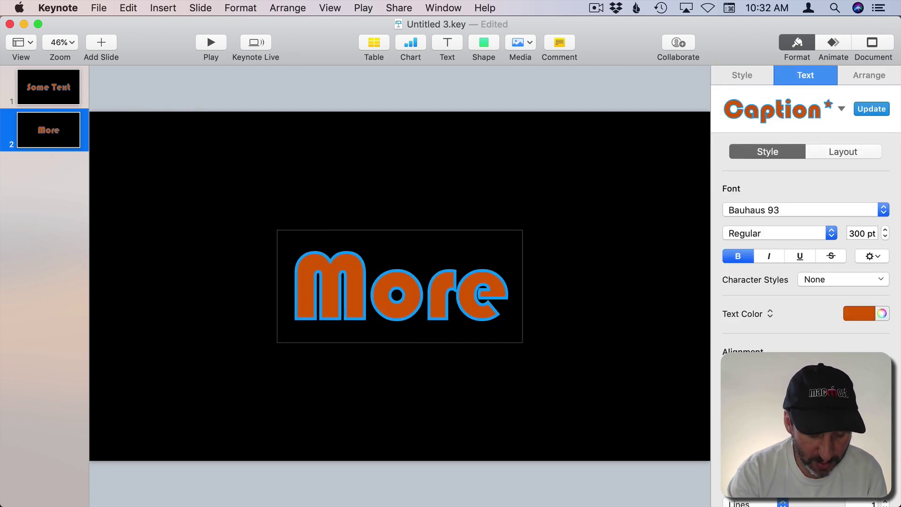
pyautogui.write(' Text')
pyautogui.click(57, 192)
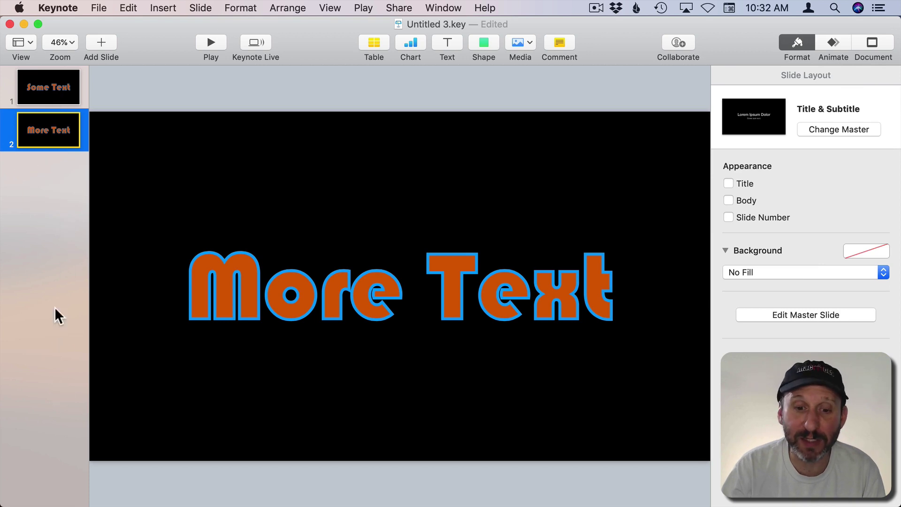
# Export both slides as transparent-background PNG images to the Desktop
pyautogui.click(98, 7)
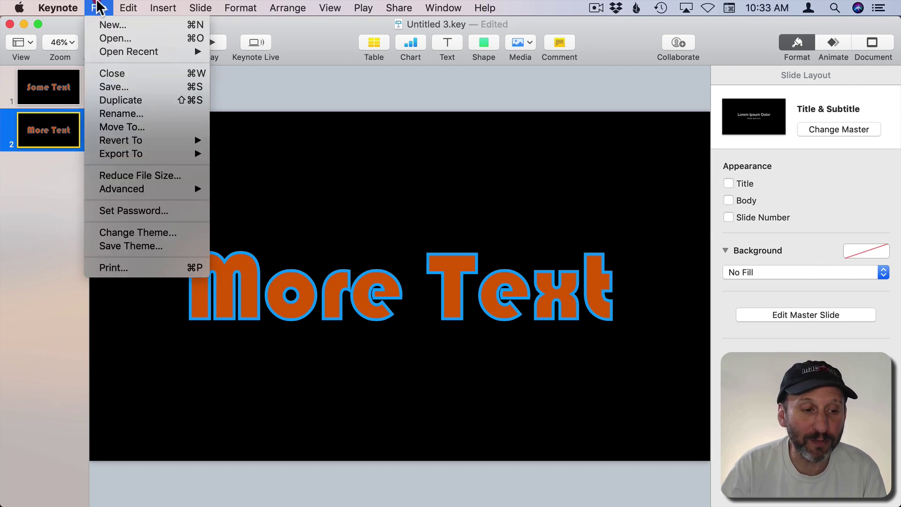
pyautogui.moveTo(121, 153)
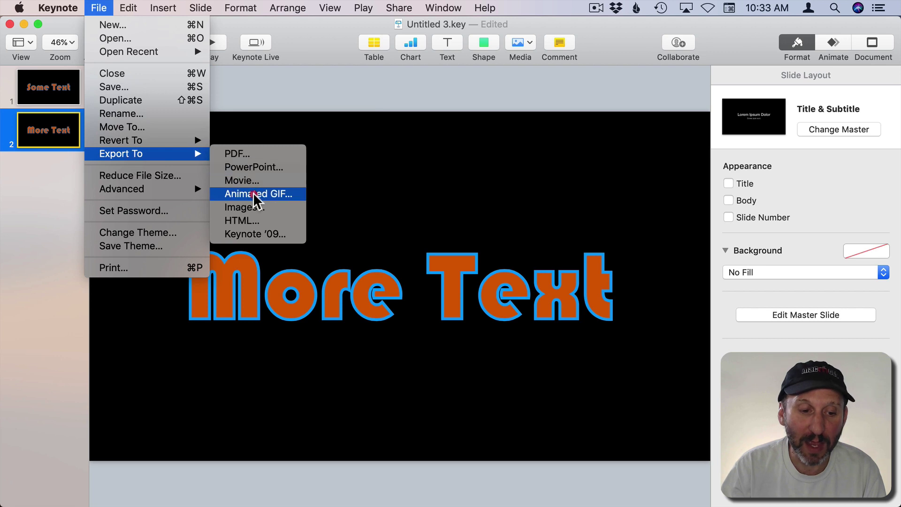
pyautogui.click(253, 204)
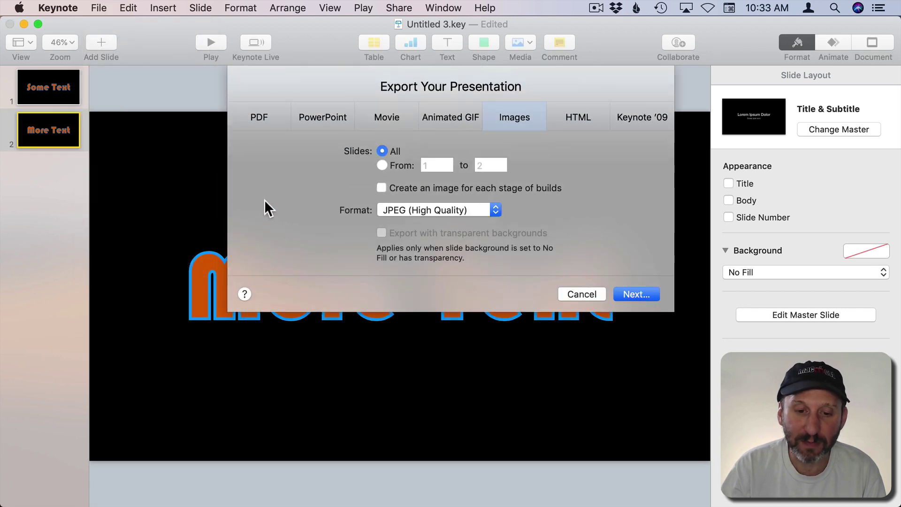
pyautogui.click(417, 211)
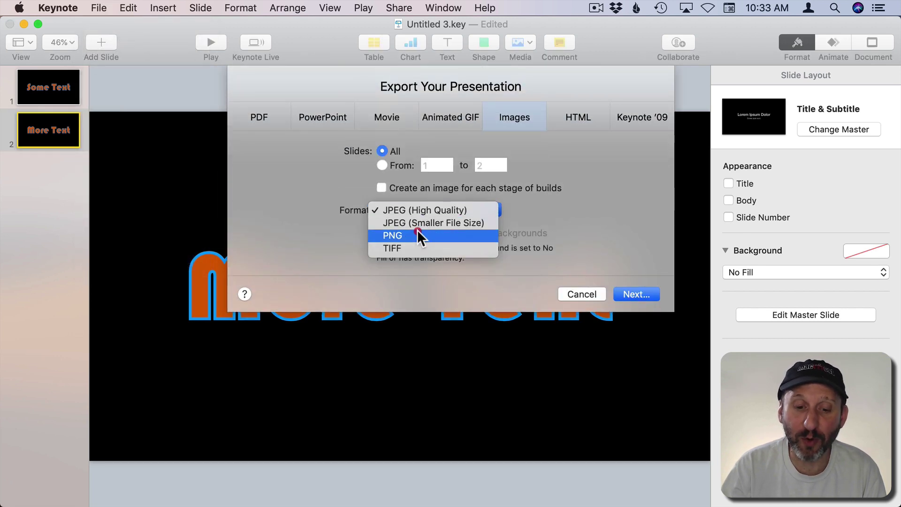
pyautogui.click(418, 231)
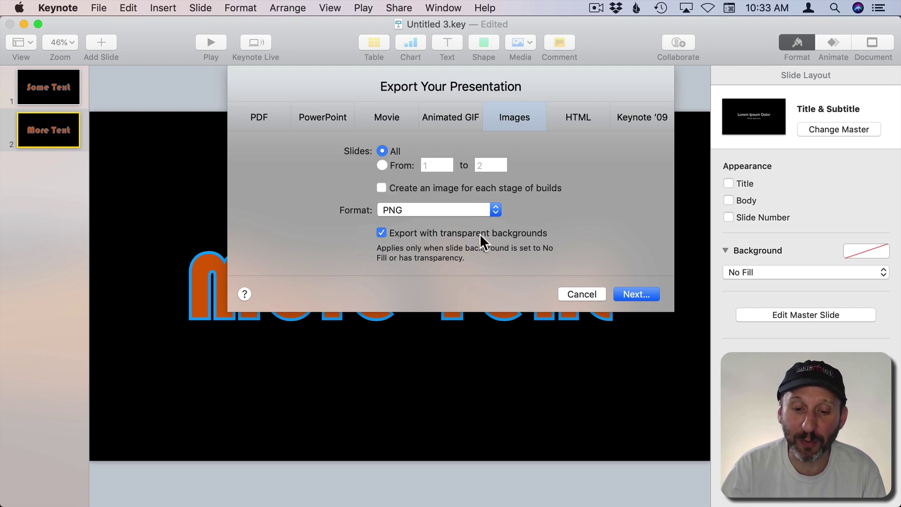
pyautogui.click(621, 293)
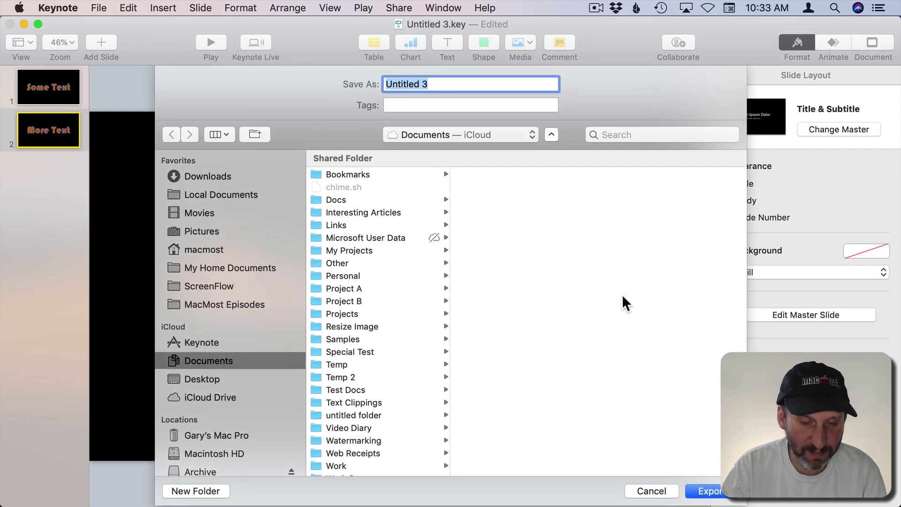
pyautogui.press('super+shift+d')
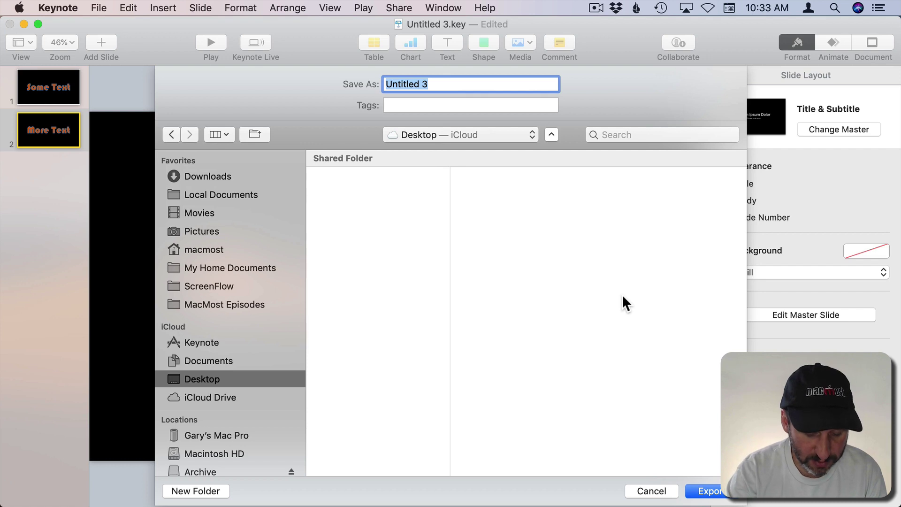
pyautogui.write('MovieT')
pyautogui.click(714, 493)
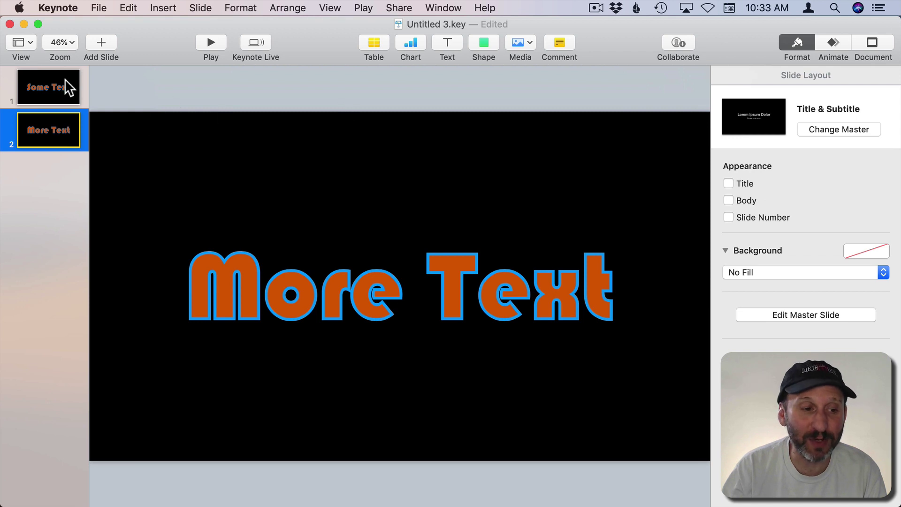
# Hide Keynote, preview the Some Text and More Text PNGs in MovieText, and return to iMovie
pyautogui.press('super+q')
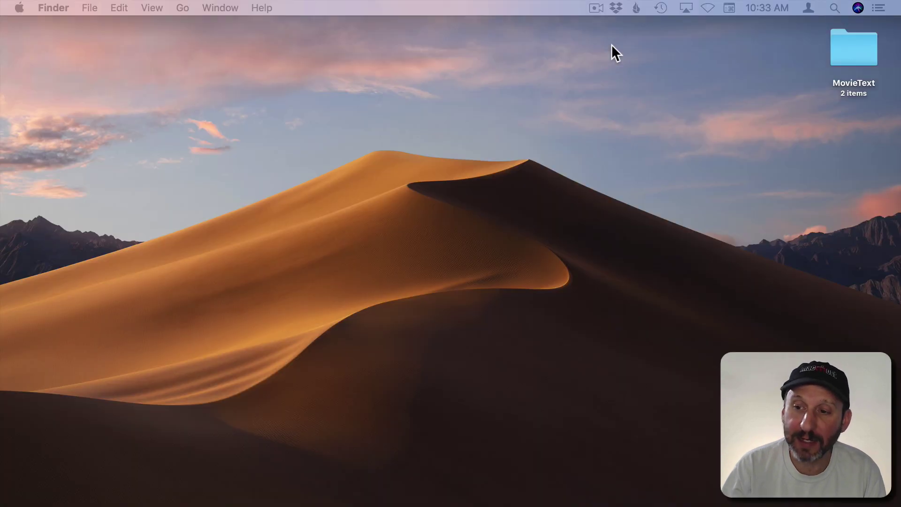
pyautogui.doubleClick(853, 51)
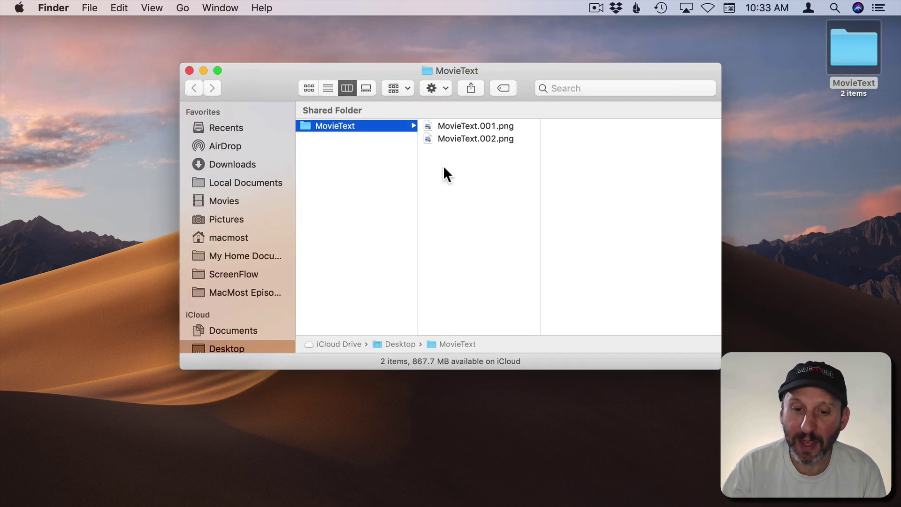
pyautogui.click(457, 126)
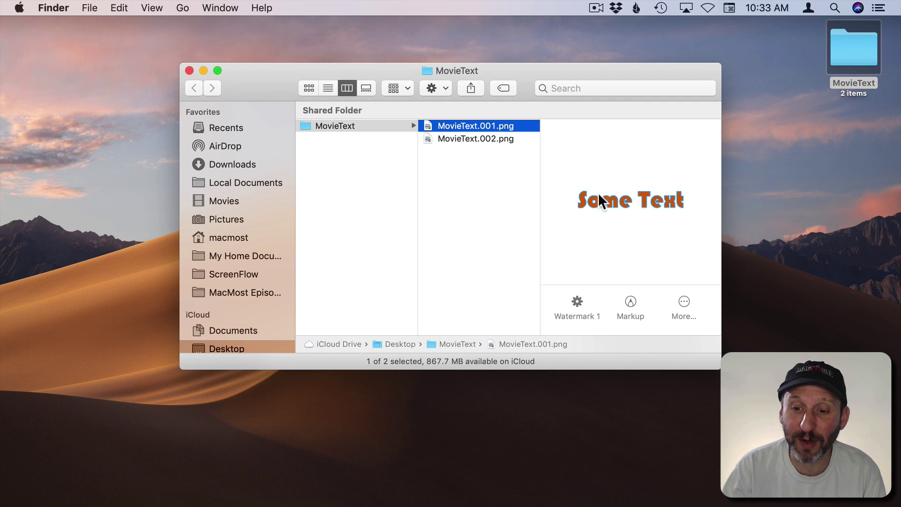
pyautogui.click(492, 138)
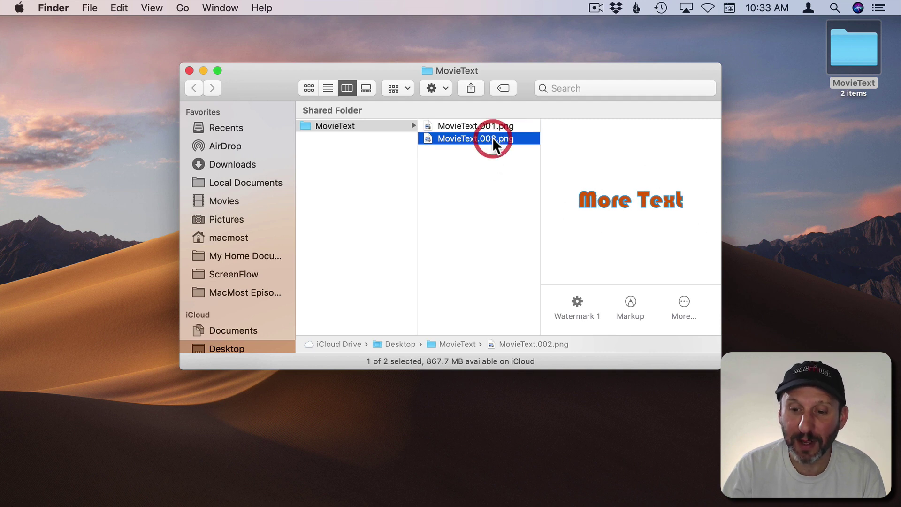
pyautogui.click(481, 127)
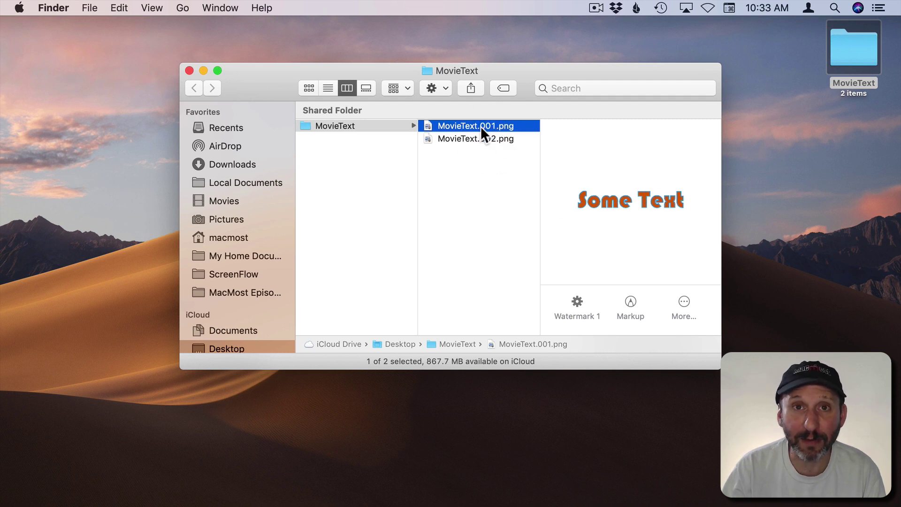
pyautogui.click(503, 490)
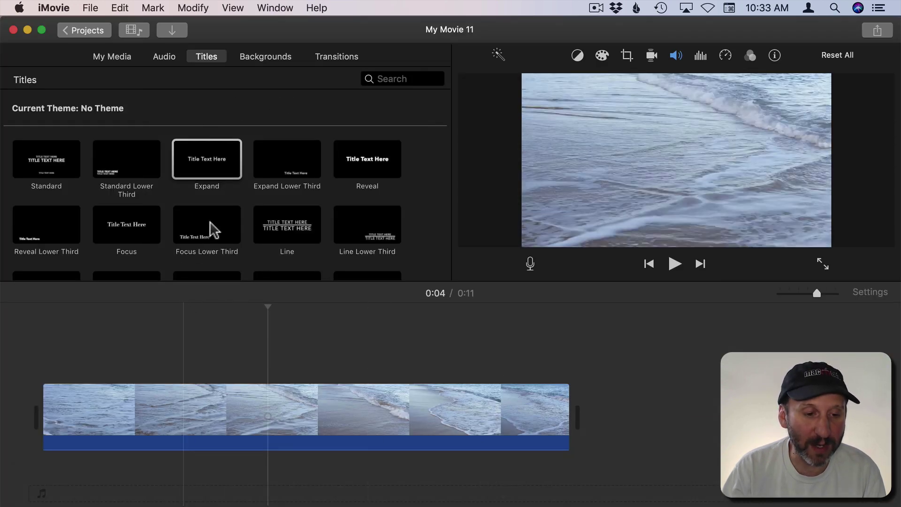
# Drop MovieText.001.png from Finder onto the timeline above the beach clip
pyautogui.click(328, 374)
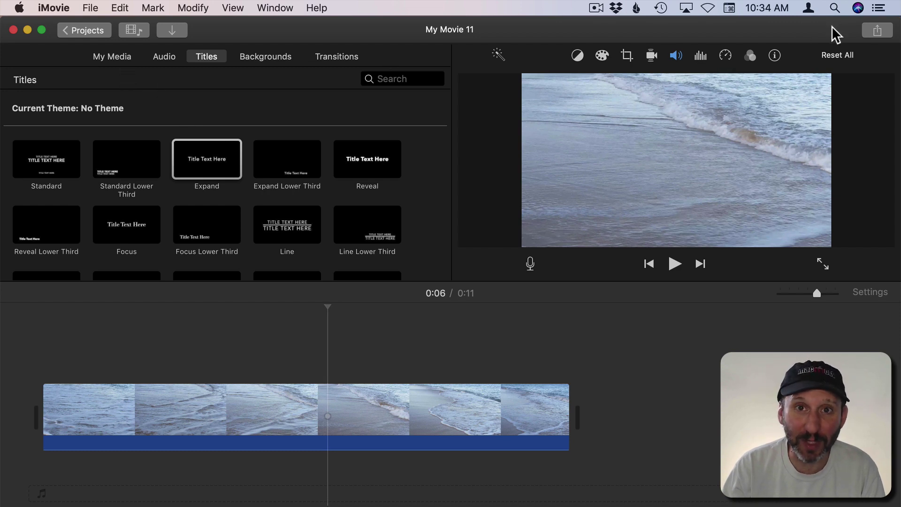
pyautogui.moveTo(785, 30); pyautogui.dragTo(397, 39)
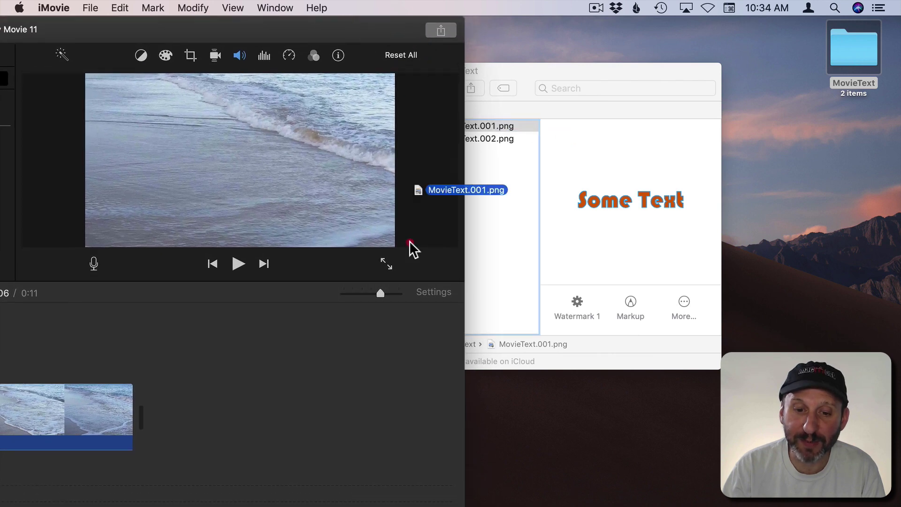
pyautogui.moveTo(320, 320); pyautogui.dragTo(36, 347)
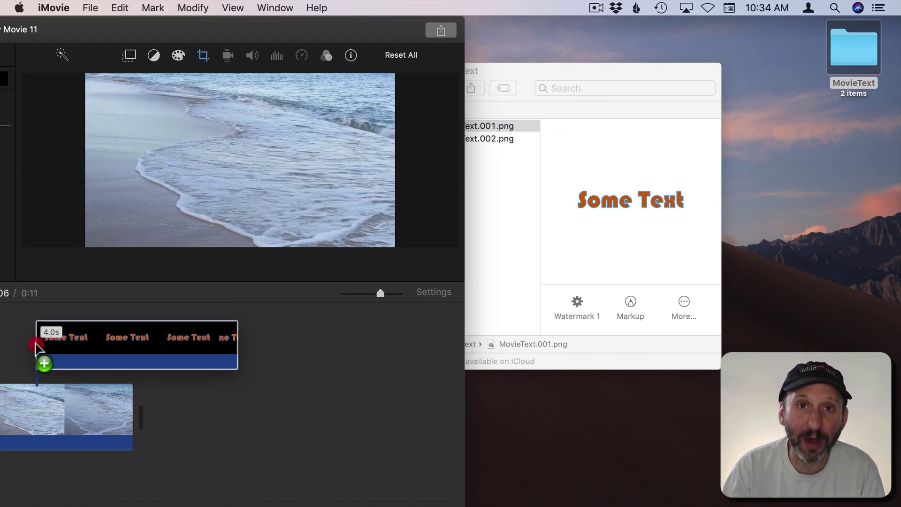
pyautogui.moveTo(37, 346)
pyautogui.mouseDown()
pyautogui.moveTo(150, 420)
pyautogui.moveTo(29, 345)
pyautogui.moveTo(21, 355)
pyautogui.mouseUp()
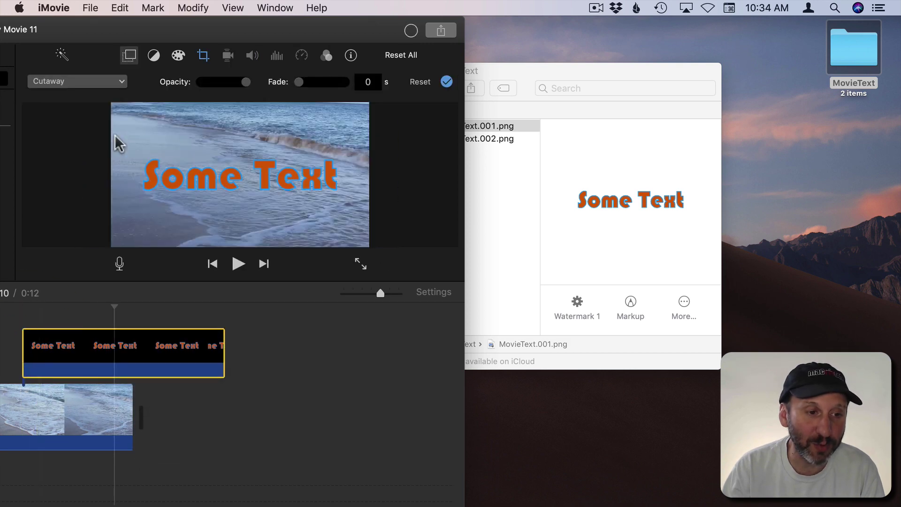
# Move the Some Text cutaway earlier and lengthen it to seven seconds
pyautogui.doubleClick(105, 31)
pyautogui.moveTo(528, 353); pyautogui.dragTo(250, 350)
pyautogui.moveTo(180, 346); pyautogui.dragTo(139, 345)
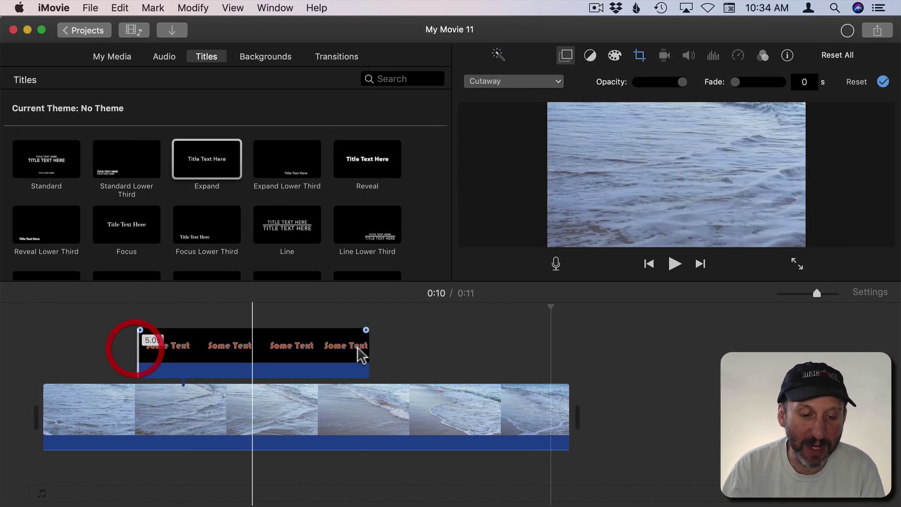
pyautogui.moveTo(369, 342); pyautogui.dragTo(464, 345)
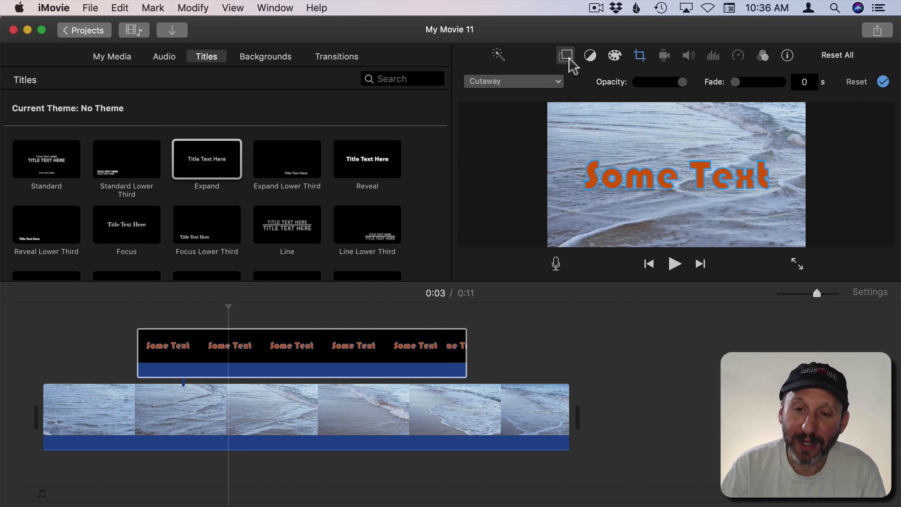
# Set the overlay to Picture in Picture with a 0-second Dissolve transition
pyautogui.click(566, 57)
pyautogui.click(518, 83)
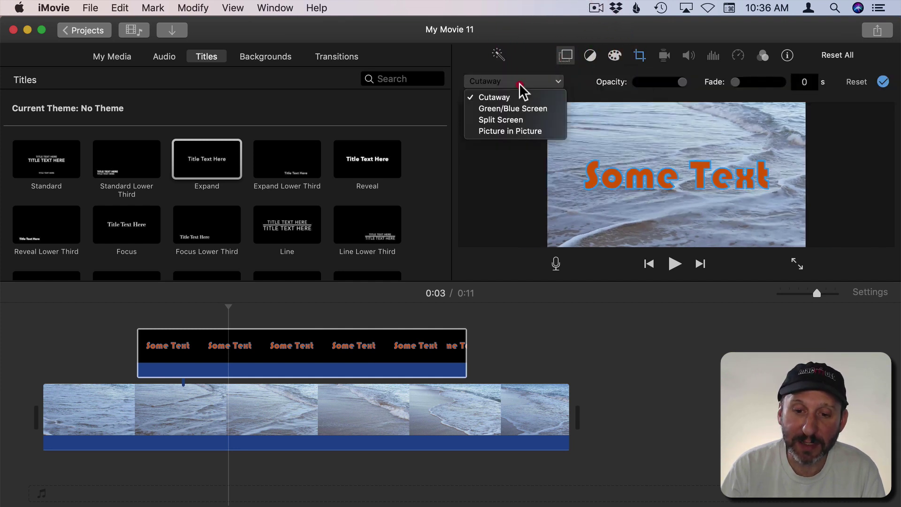
pyautogui.click(511, 133)
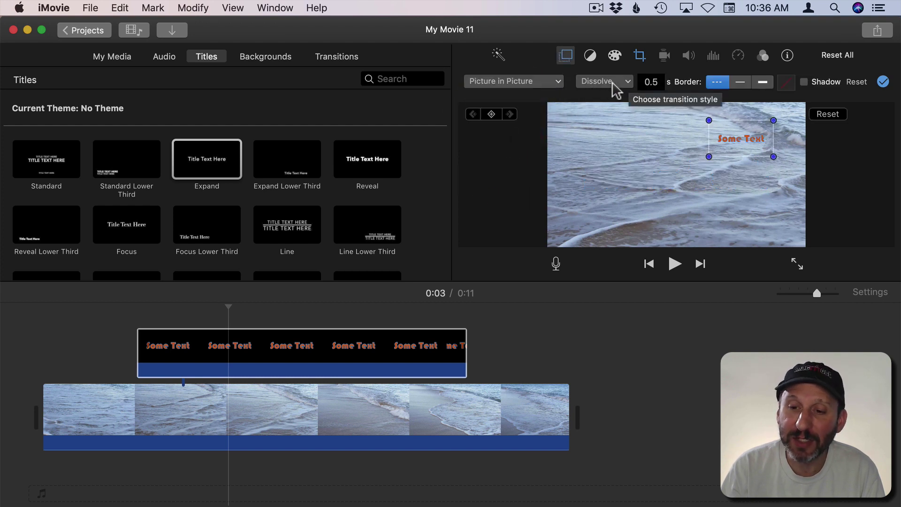
pyautogui.doubleClick(648, 81)
pyautogui.write('0')
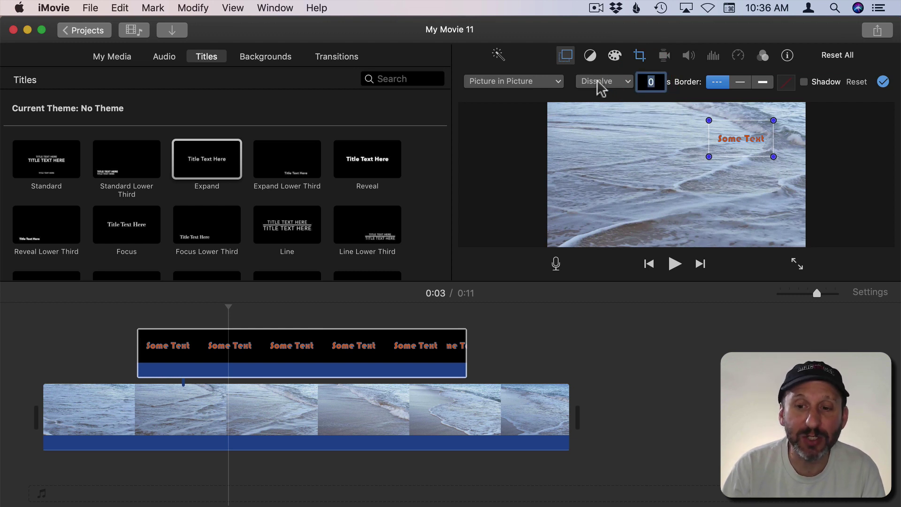
pyautogui.click(600, 83)
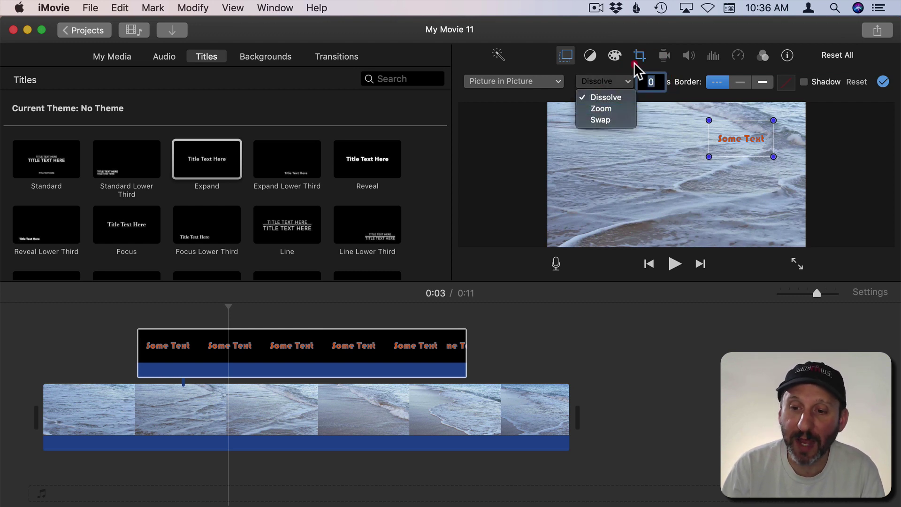
pyautogui.click(635, 63)
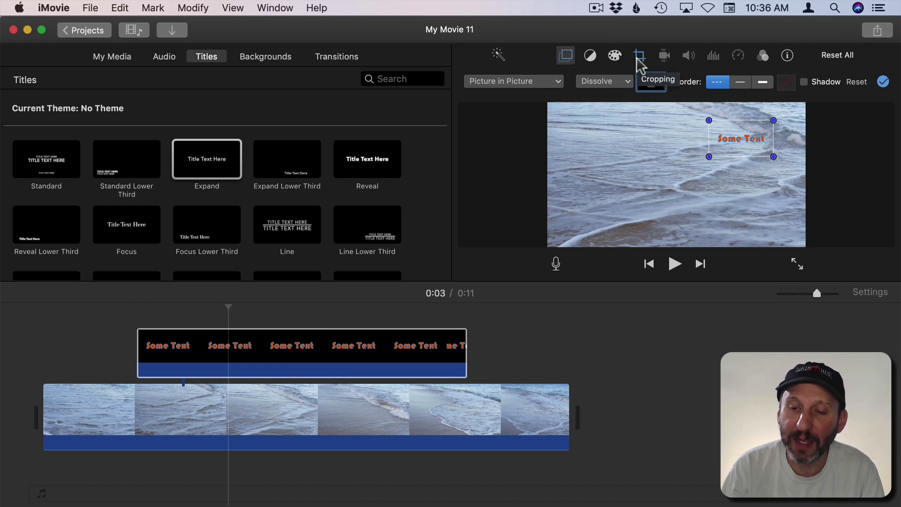
# Set the overlay's cropping style to Fit so the whole image shows
pyautogui.click(639, 57)
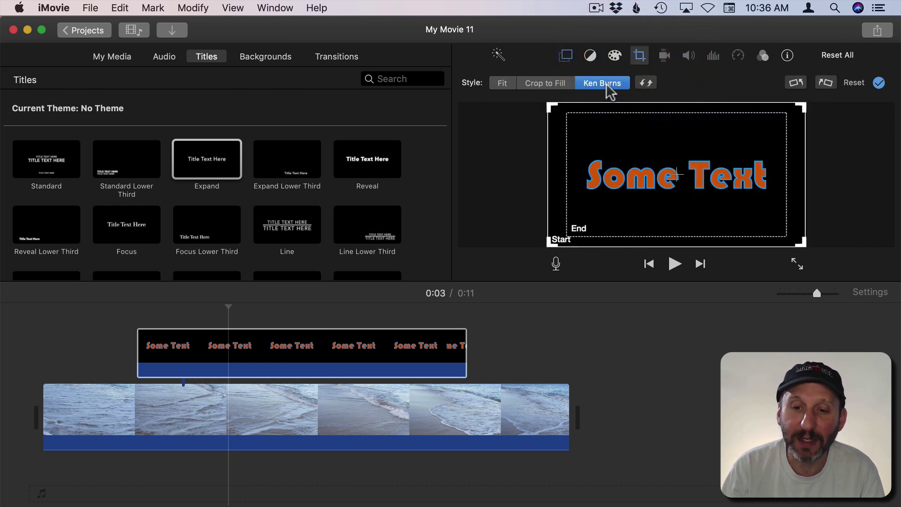
pyautogui.click(502, 83)
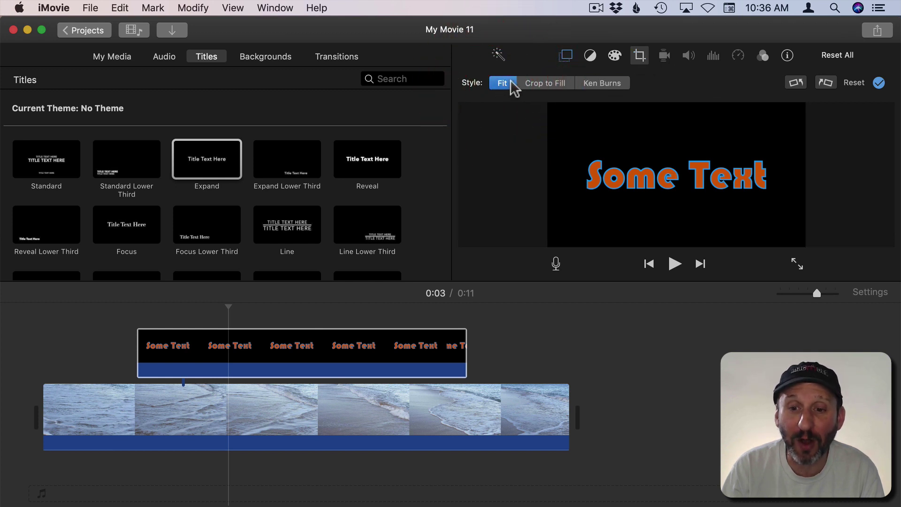
pyautogui.click(566, 57)
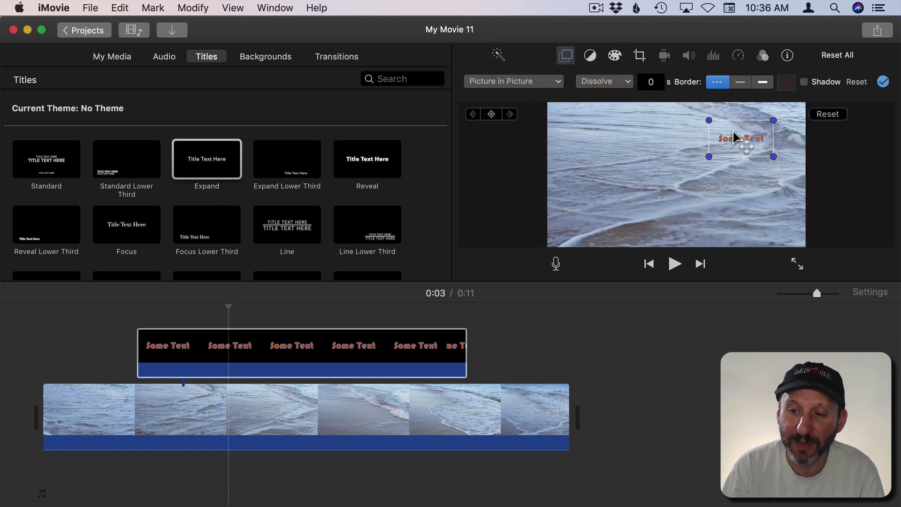
# Enlarge the Some Text inset and move it to the top right of the video
pyautogui.moveTo(735, 137); pyautogui.dragTo(733, 137)
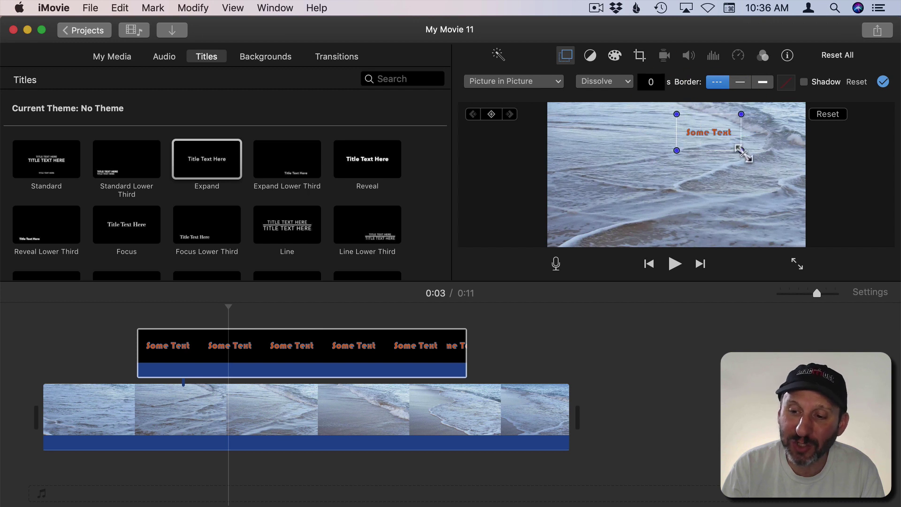
pyautogui.moveTo(747, 148); pyautogui.dragTo(815, 195)
pyautogui.moveTo(775, 133); pyautogui.dragTo(755, 120)
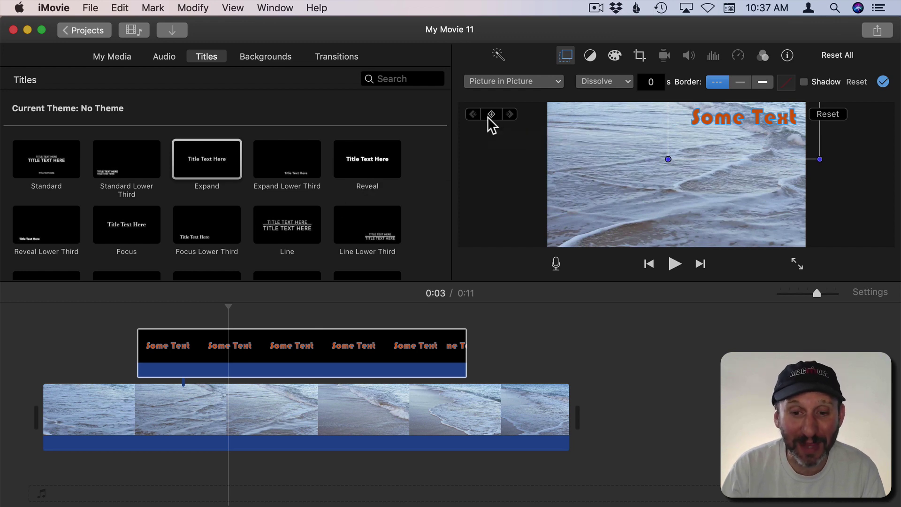
# At the title clip's first frame, drag Some Text off the video's right edge
pyautogui.click(210, 356)
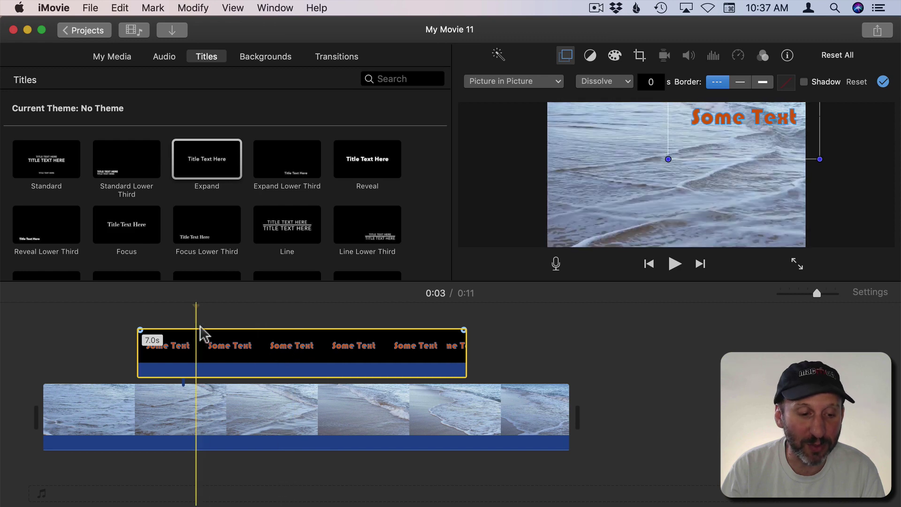
pyautogui.click(185, 310)
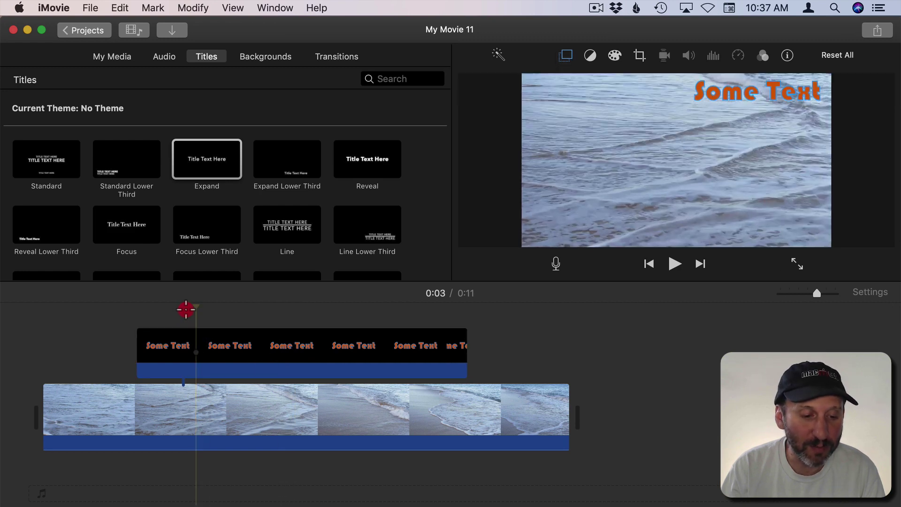
pyautogui.click(162, 342)
pyautogui.click(162, 345)
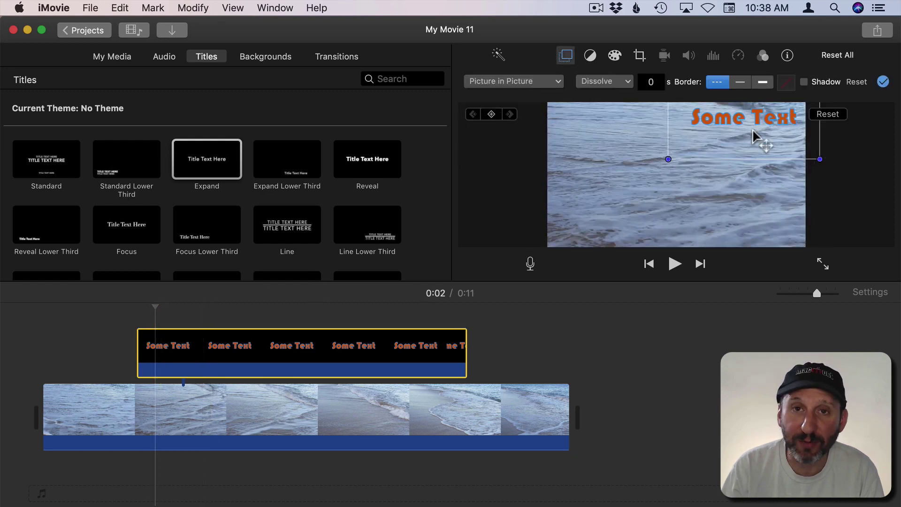
pyautogui.click(158, 359)
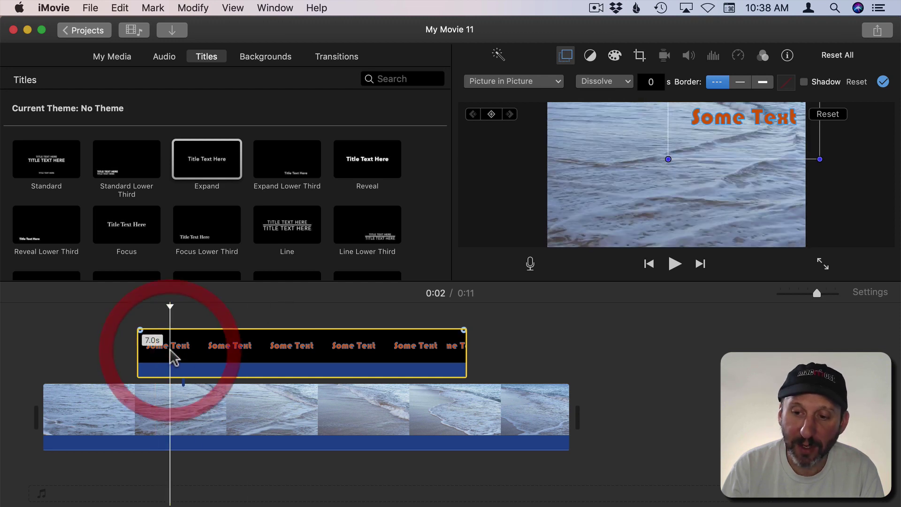
pyautogui.click(160, 355)
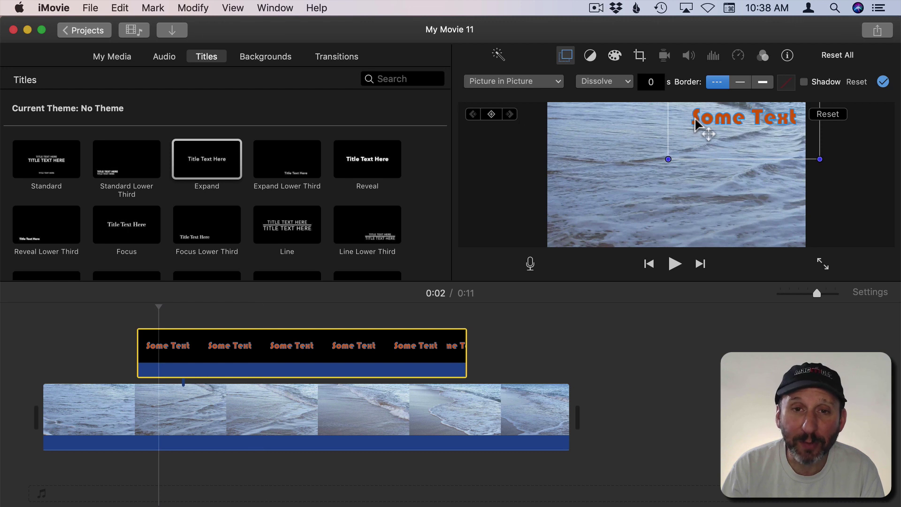
pyautogui.moveTo(697, 118)
pyautogui.mouseDown()
pyautogui.moveTo(767, 116)
pyautogui.moveTo(694, 125)
pyautogui.moveTo(744, 132)
pyautogui.moveTo(815, 129)
pyautogui.moveTo(815, 158)
pyautogui.moveTo(790, 160)
pyautogui.moveTo(877, 161)
pyautogui.mouseUp()
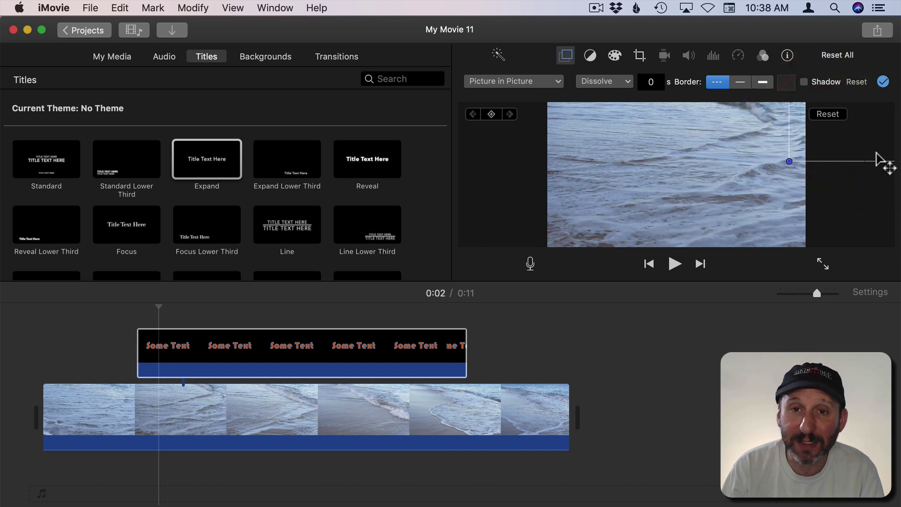
# Keyframe Some Text off-screen at the start, then back at the top right moments later
pyautogui.click(492, 115)
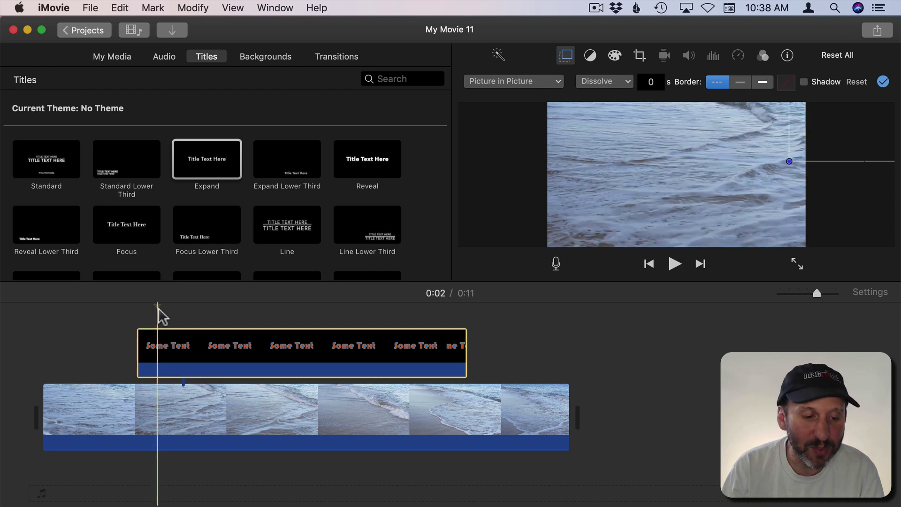
pyautogui.click(177, 309)
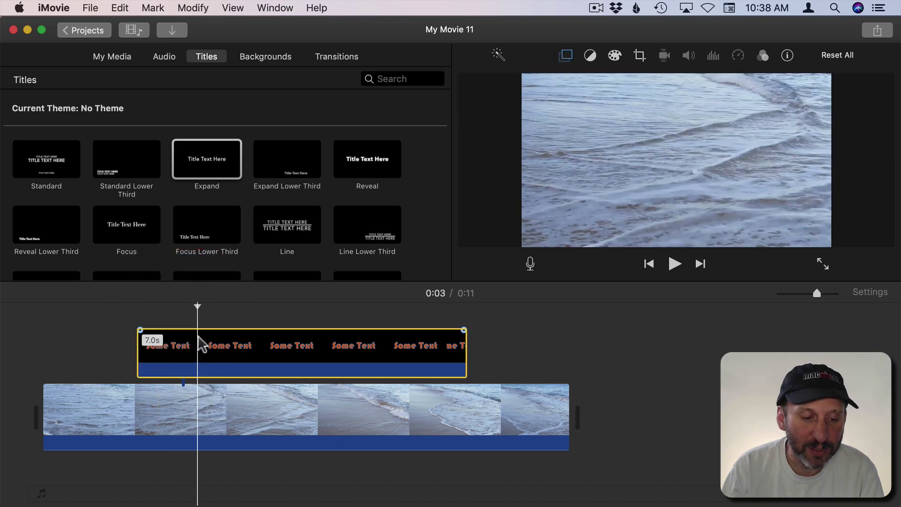
pyautogui.click(197, 341)
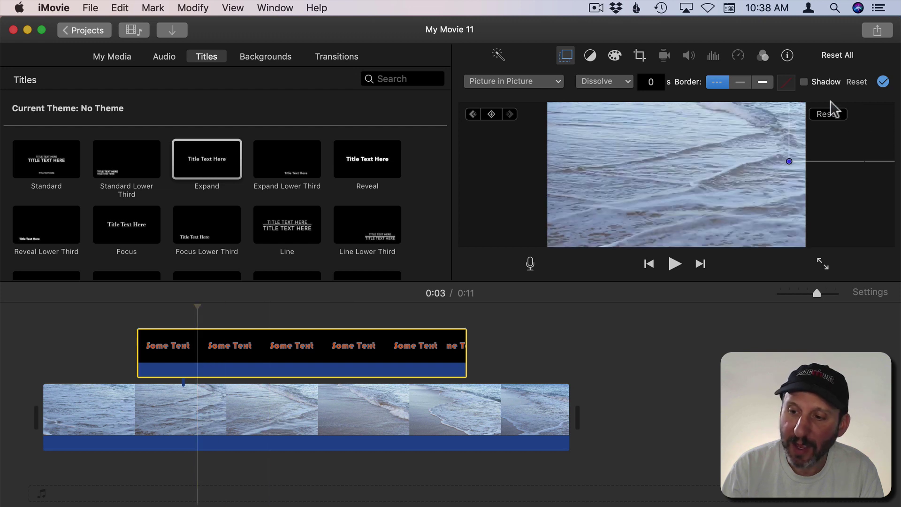
pyautogui.click(497, 115)
pyautogui.moveTo(870, 135); pyautogui.dragTo(740, 130)
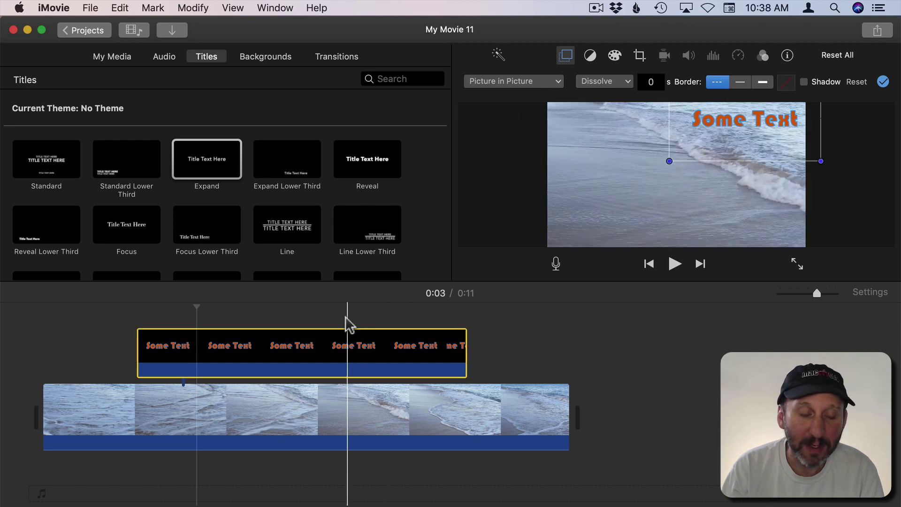
pyautogui.moveTo(199, 349)
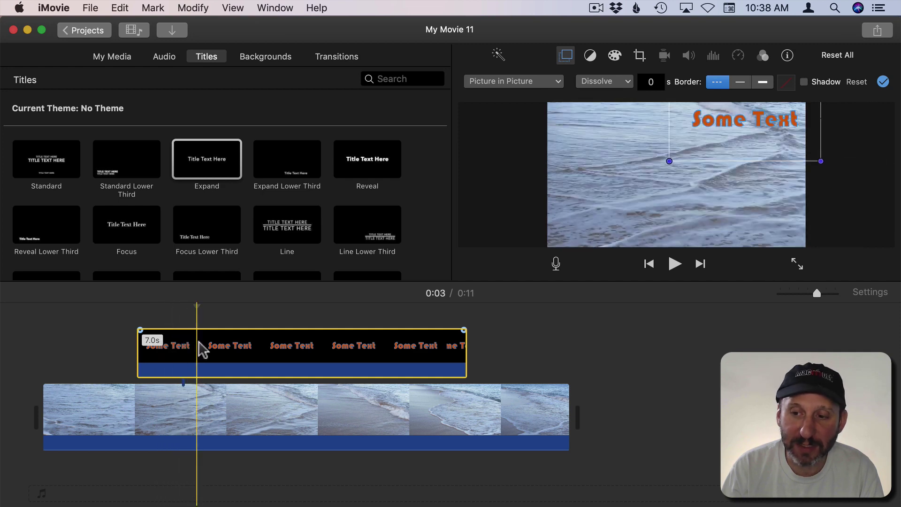
# Near the title clip's end, drag the Some Text overlay past the frame's right edge
pyautogui.click(427, 348)
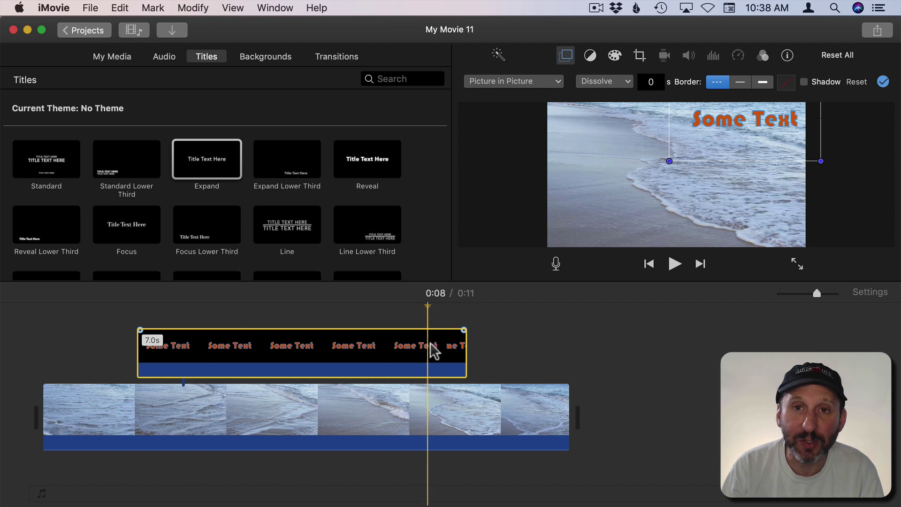
pyautogui.click(699, 124)
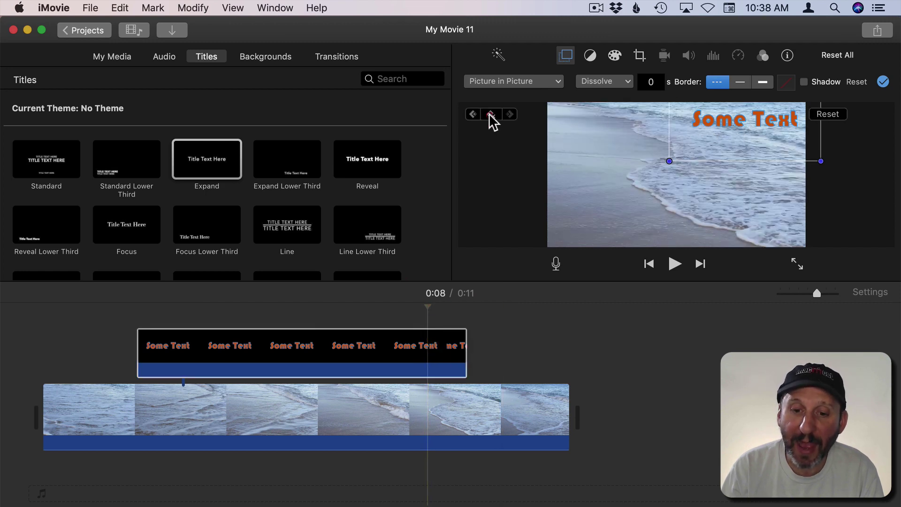
pyautogui.click(437, 341)
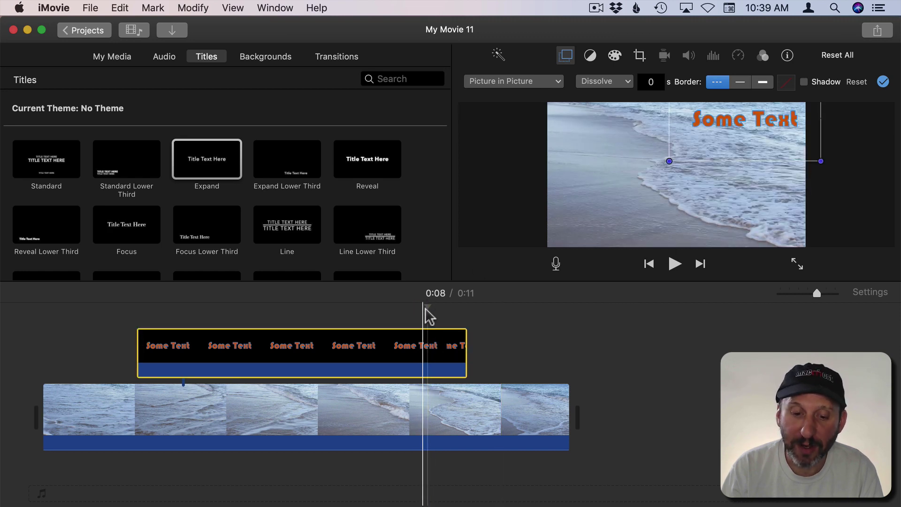
pyautogui.moveTo(429, 308); pyautogui.dragTo(461, 311)
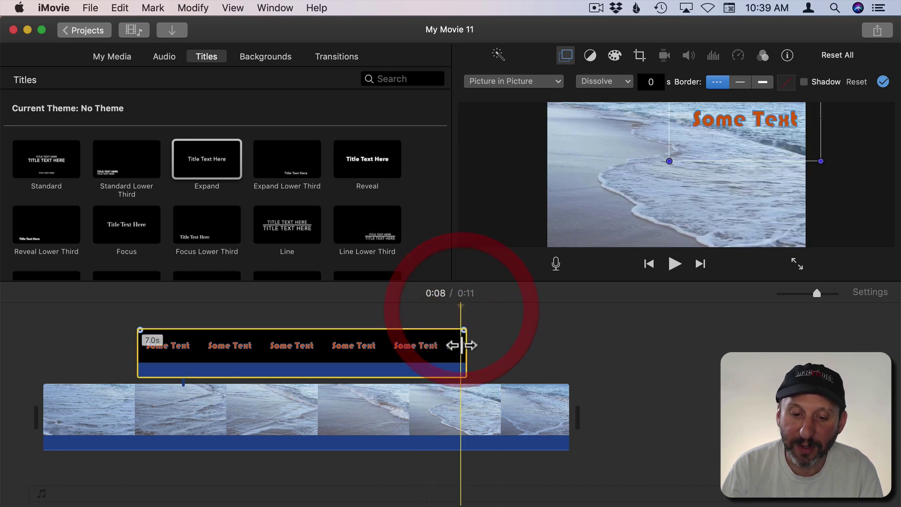
pyautogui.moveTo(463, 346); pyautogui.dragTo(461, 346)
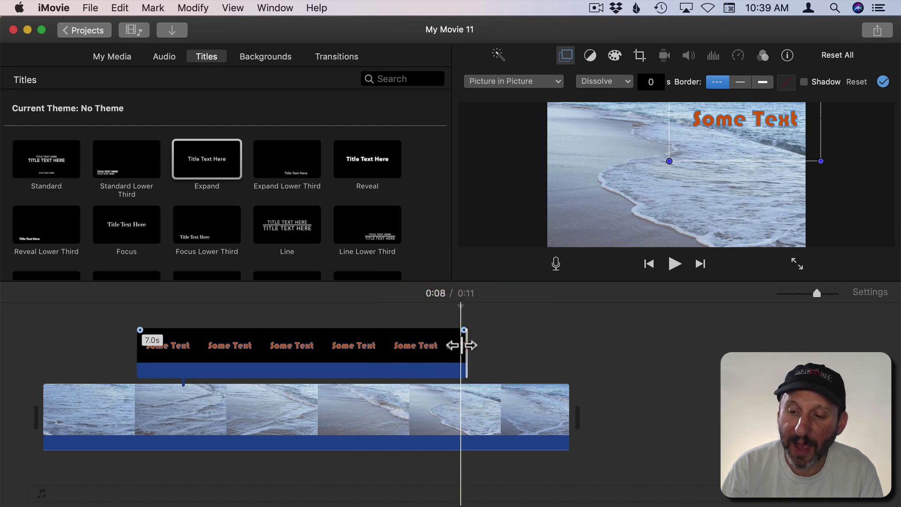
pyautogui.click(738, 123)
pyautogui.moveTo(704, 123); pyautogui.dragTo(835, 121)
pyautogui.click(832, 118)
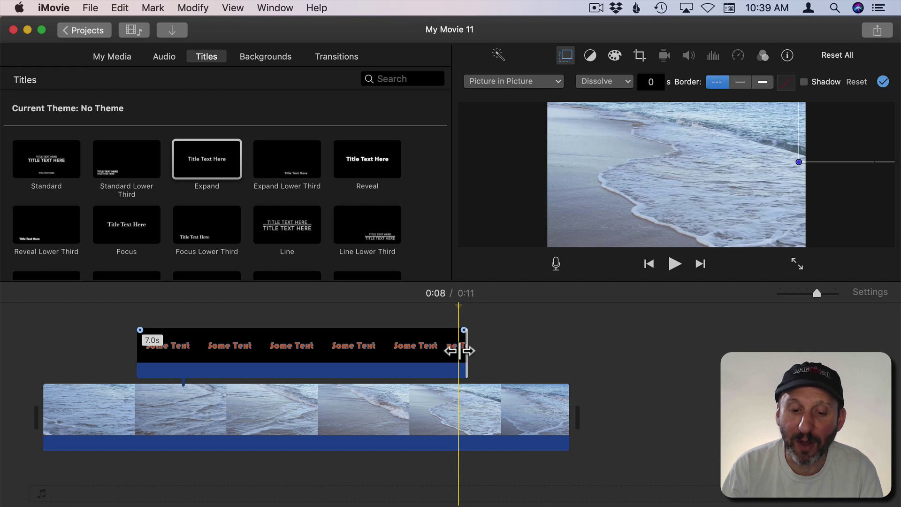
pyautogui.click(426, 350)
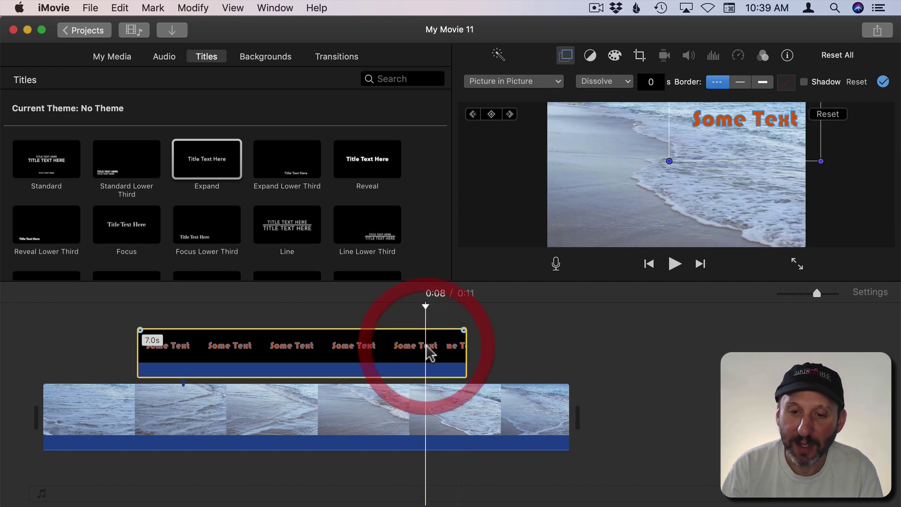
pyautogui.click(473, 112)
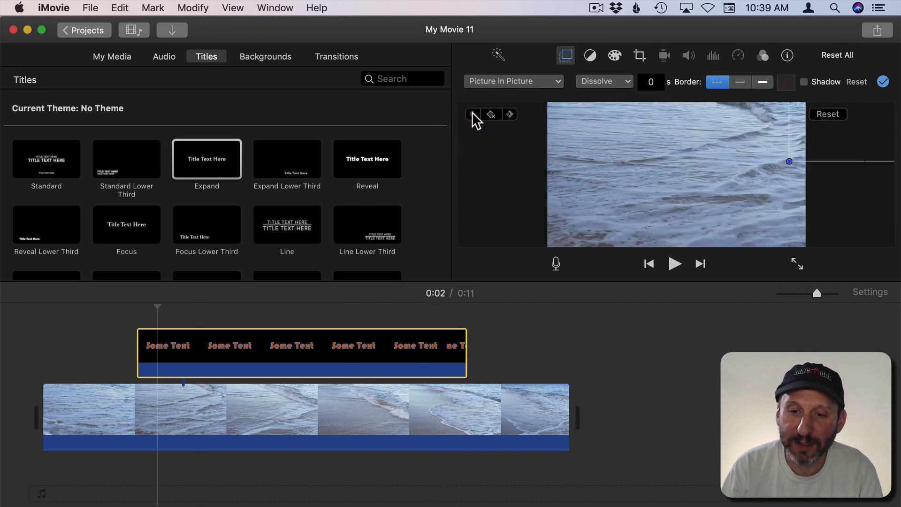
pyautogui.click(511, 114)
pyautogui.click(510, 115)
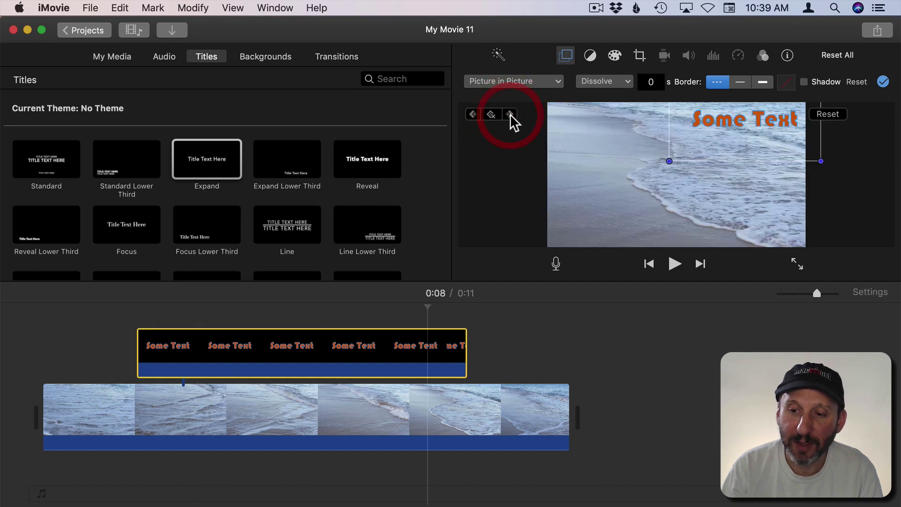
pyautogui.click(511, 115)
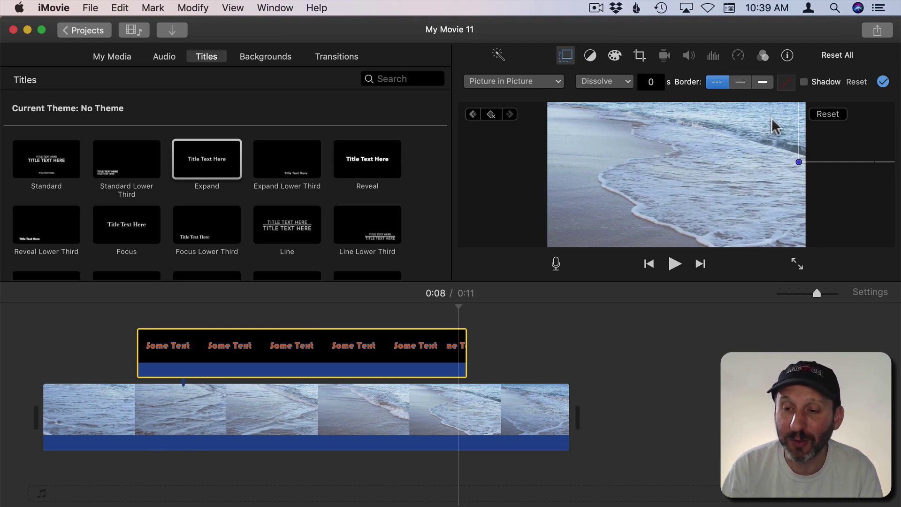
pyautogui.click(229, 366)
# Delete the Some Text title and place MovieText.002.png above the beach video
pyautogui.press('Delete')
pyautogui.moveTo(728, 33); pyautogui.dragTo(493, 34)
pyautogui.moveTo(431, 142); pyautogui.dragTo(32, 353)
pyautogui.moveTo(114, 32)
pyautogui.mouseDown()
pyautogui.moveTo(479, 31)
pyautogui.moveTo(353, 31)
pyautogui.mouseUp()
# Set the More Text clip's cropping to Fit and its overlay to Picture in Picture
pyautogui.click(639, 56)
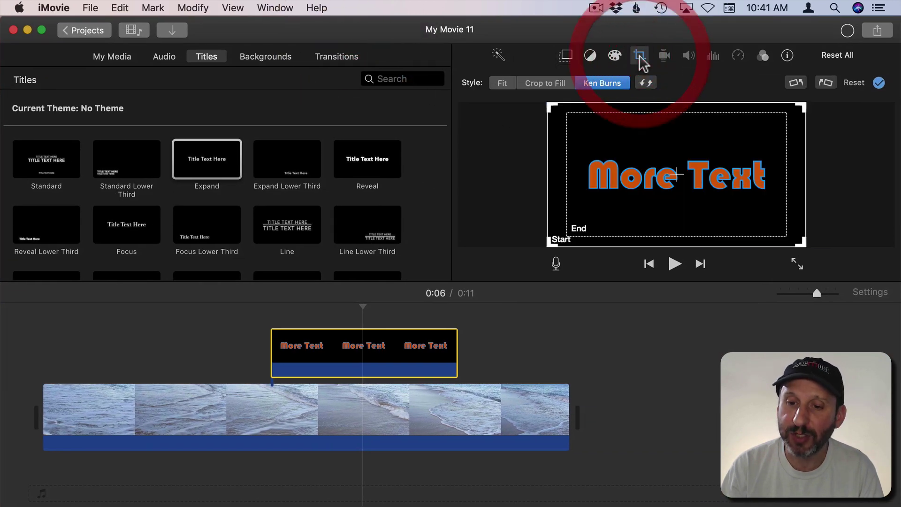
pyautogui.click(503, 87)
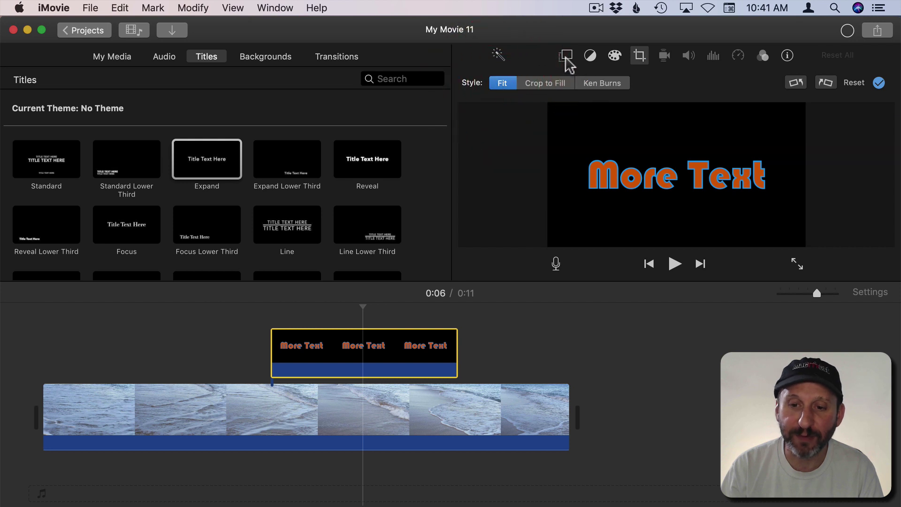
pyautogui.click(567, 57)
pyautogui.click(539, 80)
pyautogui.click(528, 131)
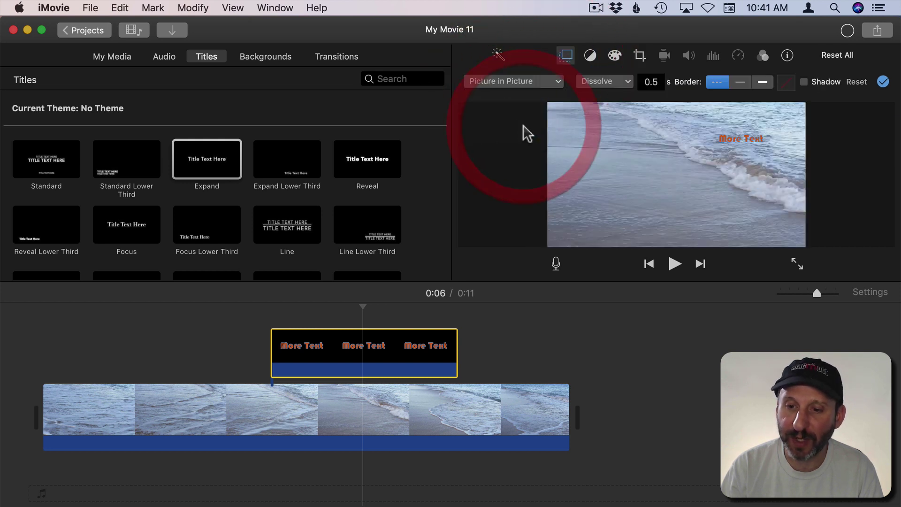
# Set the dissolve to 0 and shrink More Text to a tiny box at the top-left
pyautogui.click(650, 82)
pyautogui.write('0')
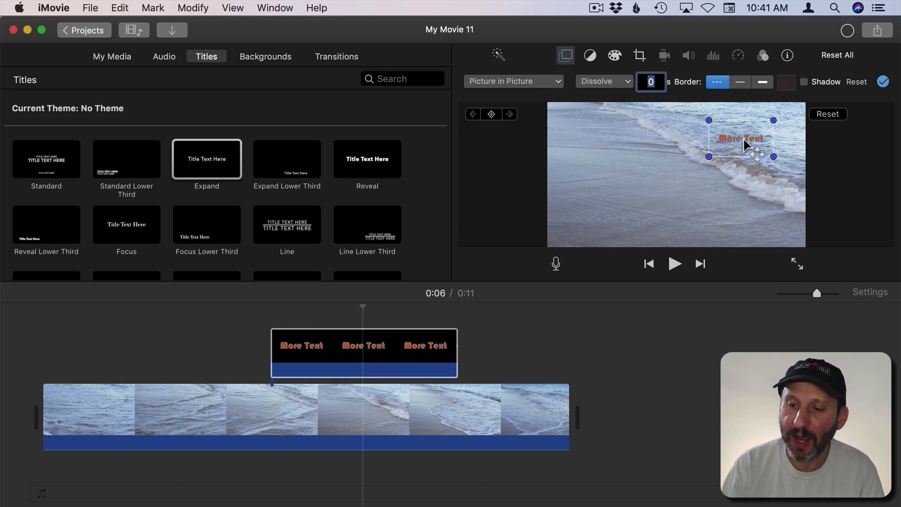
pyautogui.moveTo(744, 139); pyautogui.dragTo(587, 125)
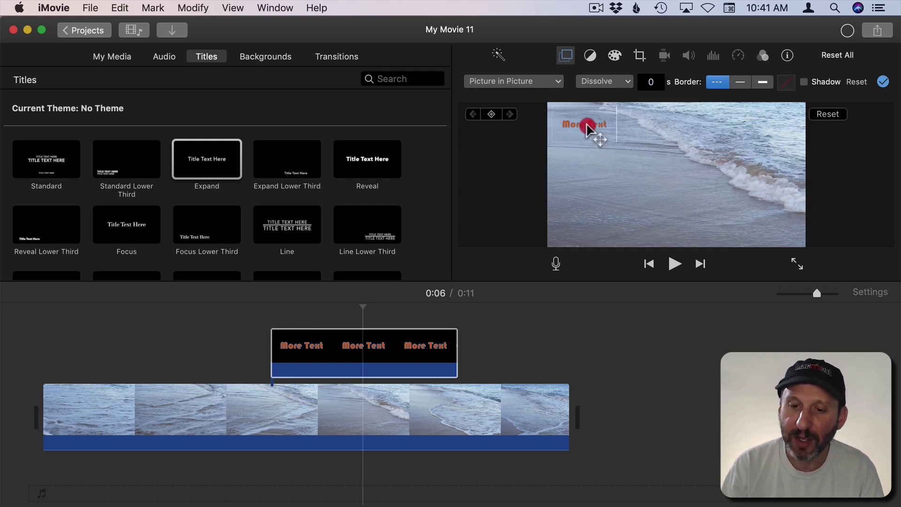
pyautogui.click(364, 307)
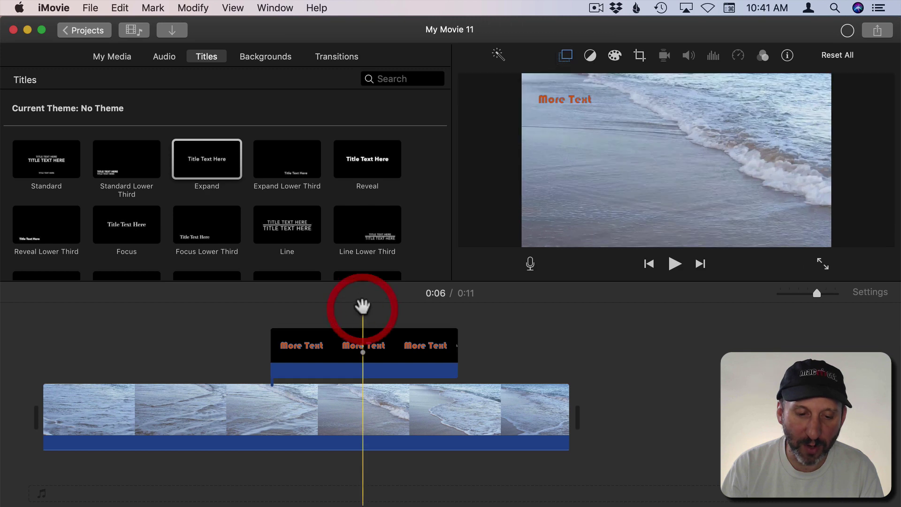
pyautogui.click(288, 345)
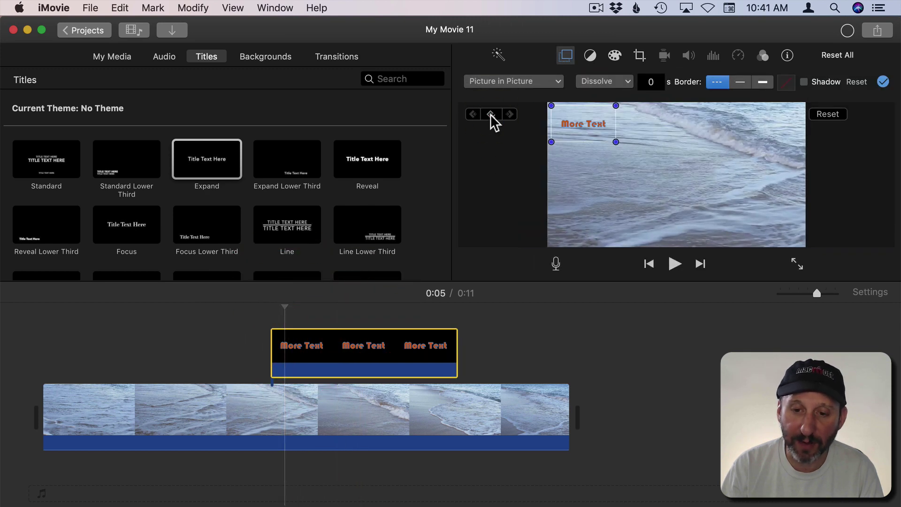
pyautogui.moveTo(615, 143); pyautogui.dragTo(552, 113)
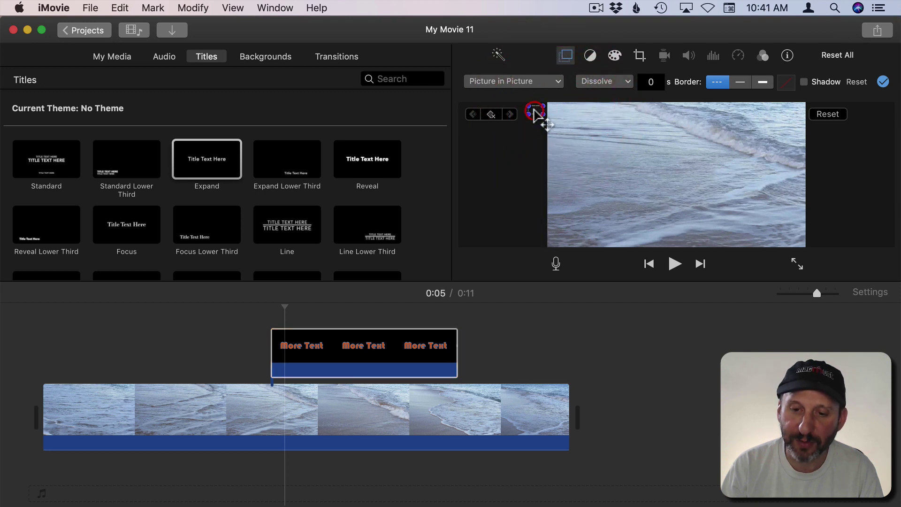
pyautogui.moveTo(535, 113); pyautogui.dragTo(537, 114)
# A little later in the clip, move More Text to the bottom-right and enlarge it
pyautogui.click(311, 307)
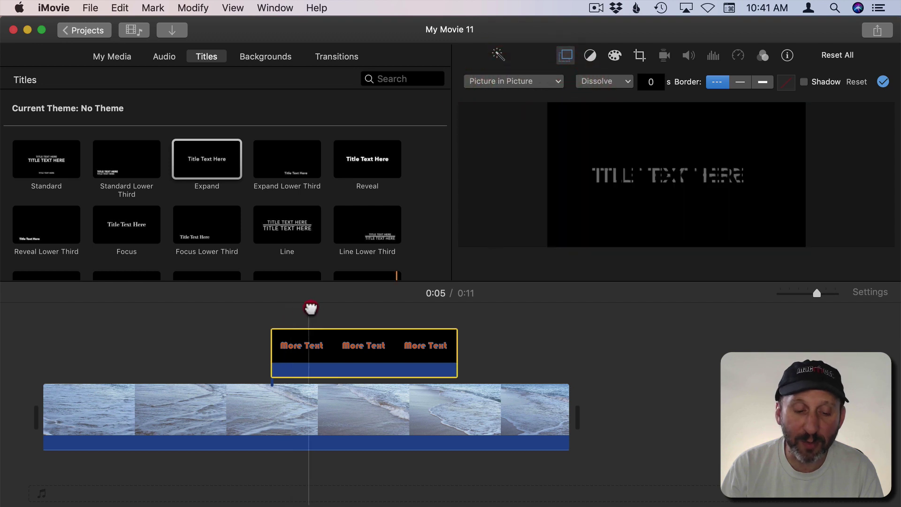
pyautogui.click(333, 345)
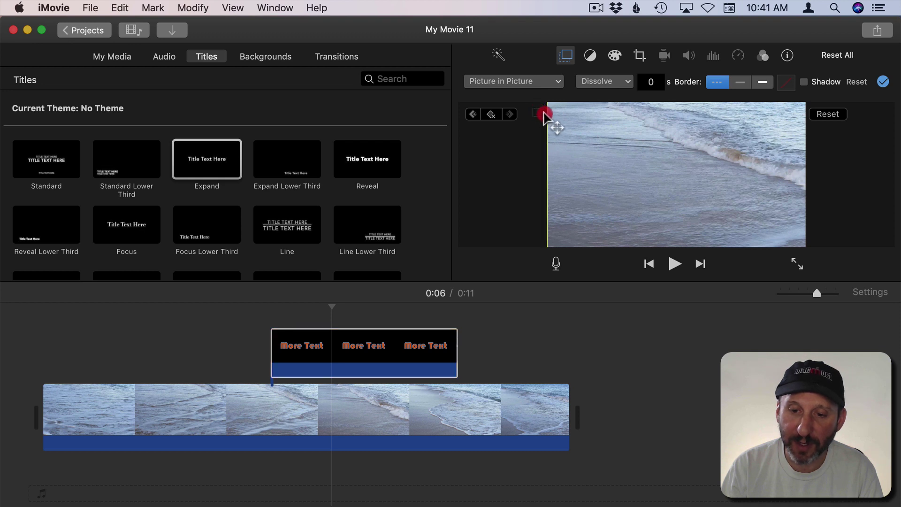
pyautogui.moveTo(546, 115)
pyautogui.mouseDown()
pyautogui.moveTo(772, 232)
pyautogui.moveTo(653, 202)
pyautogui.mouseUp()
pyautogui.moveTo(708, 208); pyautogui.dragTo(753, 242)
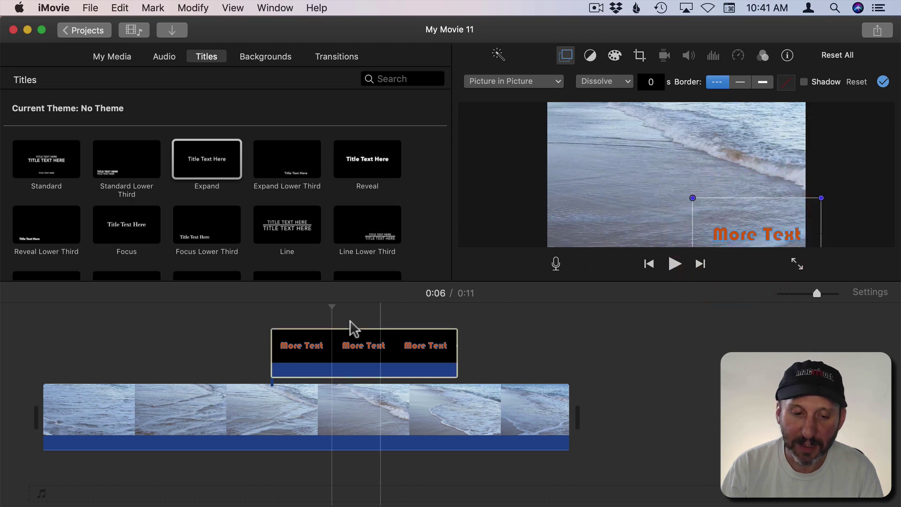
# Move the preview to 0:08 and select the More Text overlay for editing
pyautogui.click(333, 314)
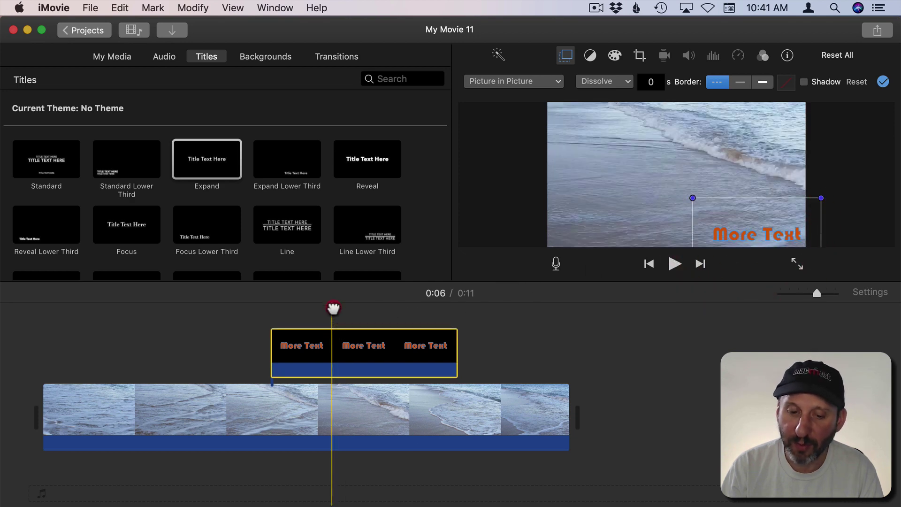
pyautogui.moveTo(333, 308); pyautogui.dragTo(428, 305)
pyautogui.click(425, 343)
pyautogui.click(420, 343)
pyautogui.click(720, 238)
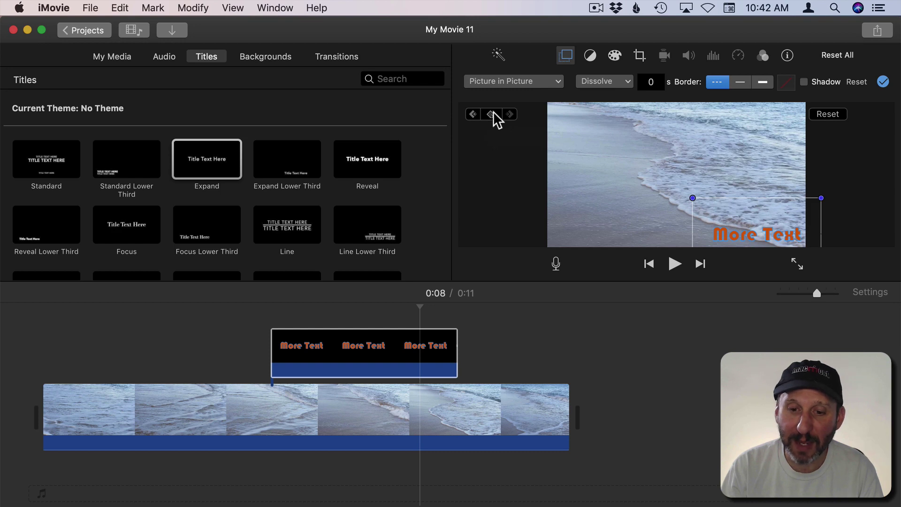
# Near the title's end, add a keyframe and slide More Text to the upper right
pyautogui.moveTo(421, 304); pyautogui.dragTo(451, 304)
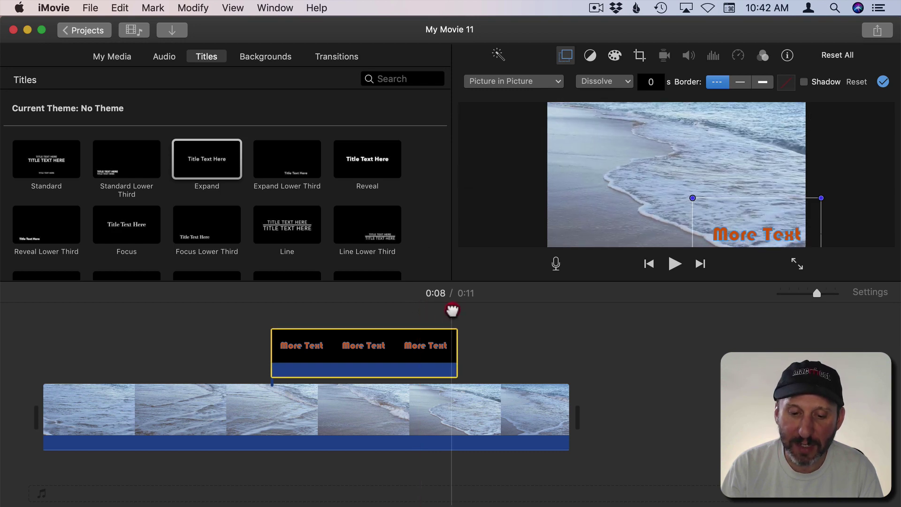
pyautogui.click(714, 242)
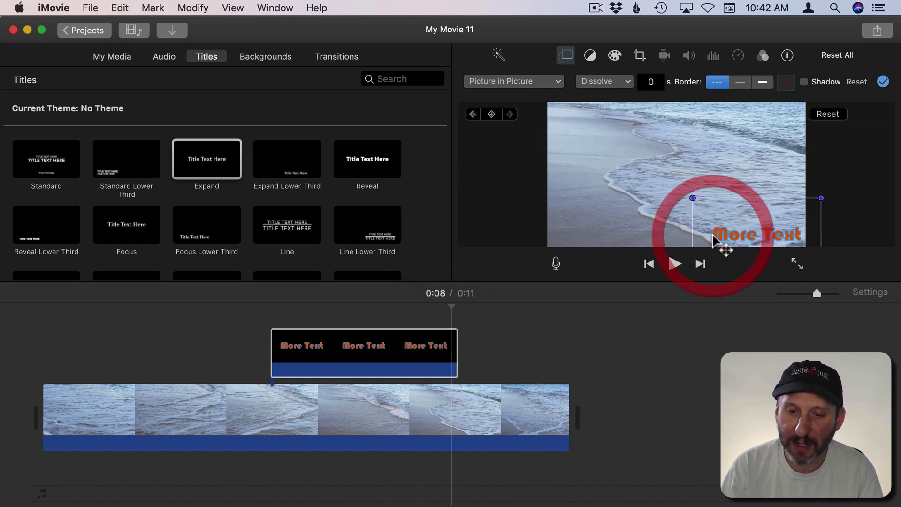
pyautogui.click(491, 114)
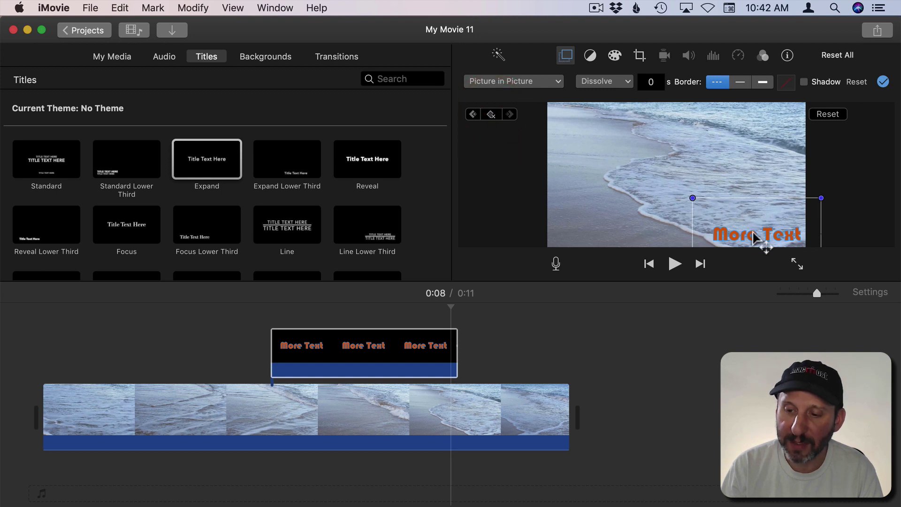
pyautogui.moveTo(753, 238)
pyautogui.mouseDown()
pyautogui.moveTo(868, 169)
pyautogui.moveTo(780, 107)
pyautogui.moveTo(820, 112)
pyautogui.mouseUp()
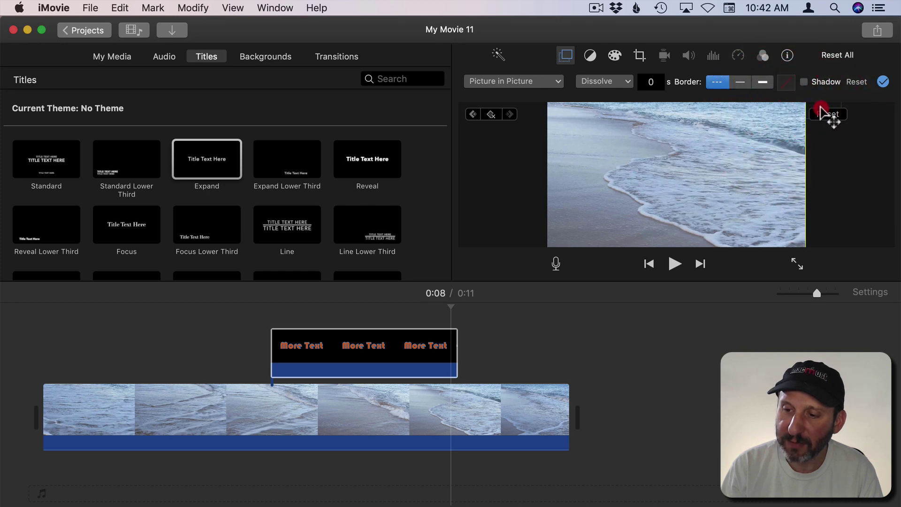
pyautogui.click(268, 310)
pyautogui.press('space')
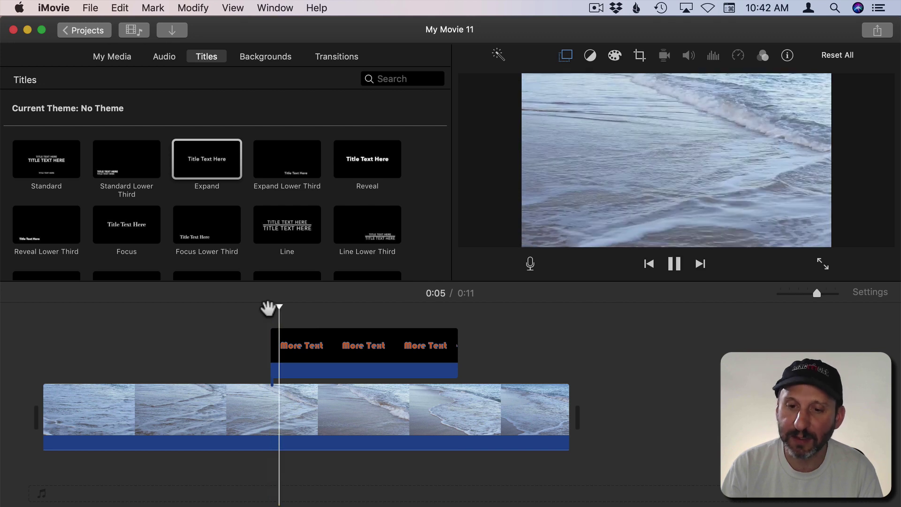